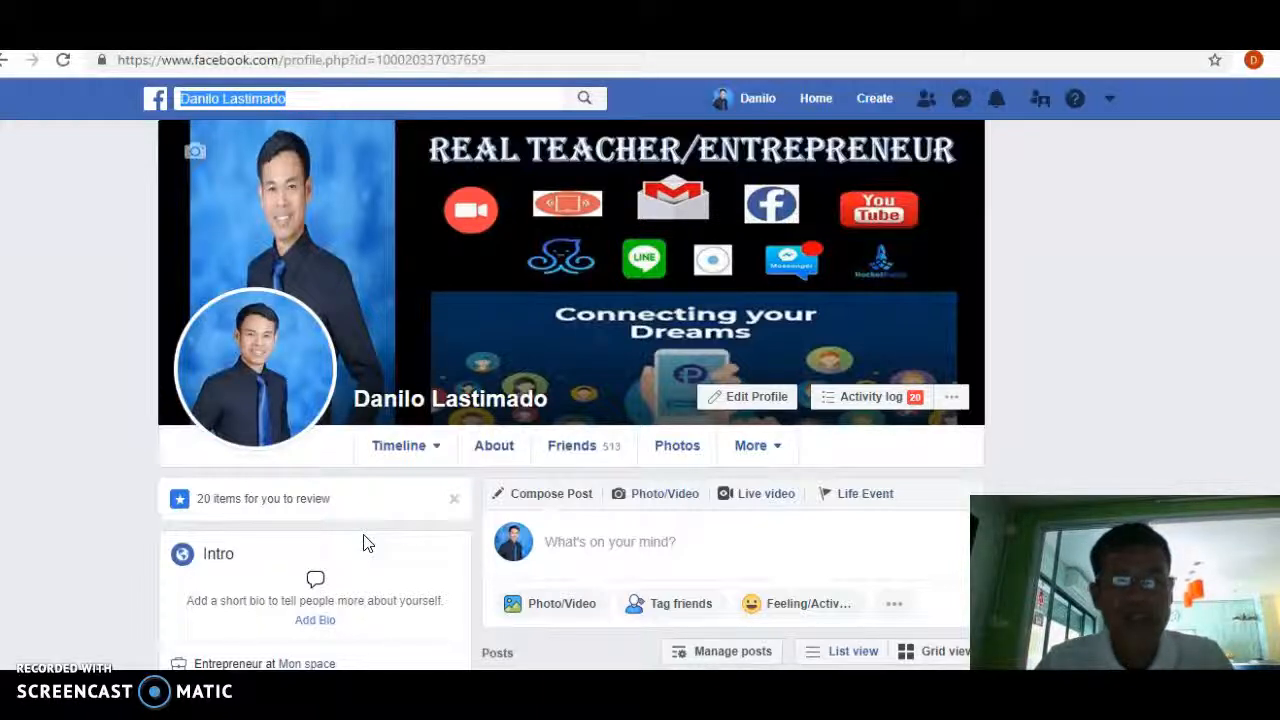
Look through the profile's cover, intro details, photos and recent timeline posts.
left_click(356, 548)
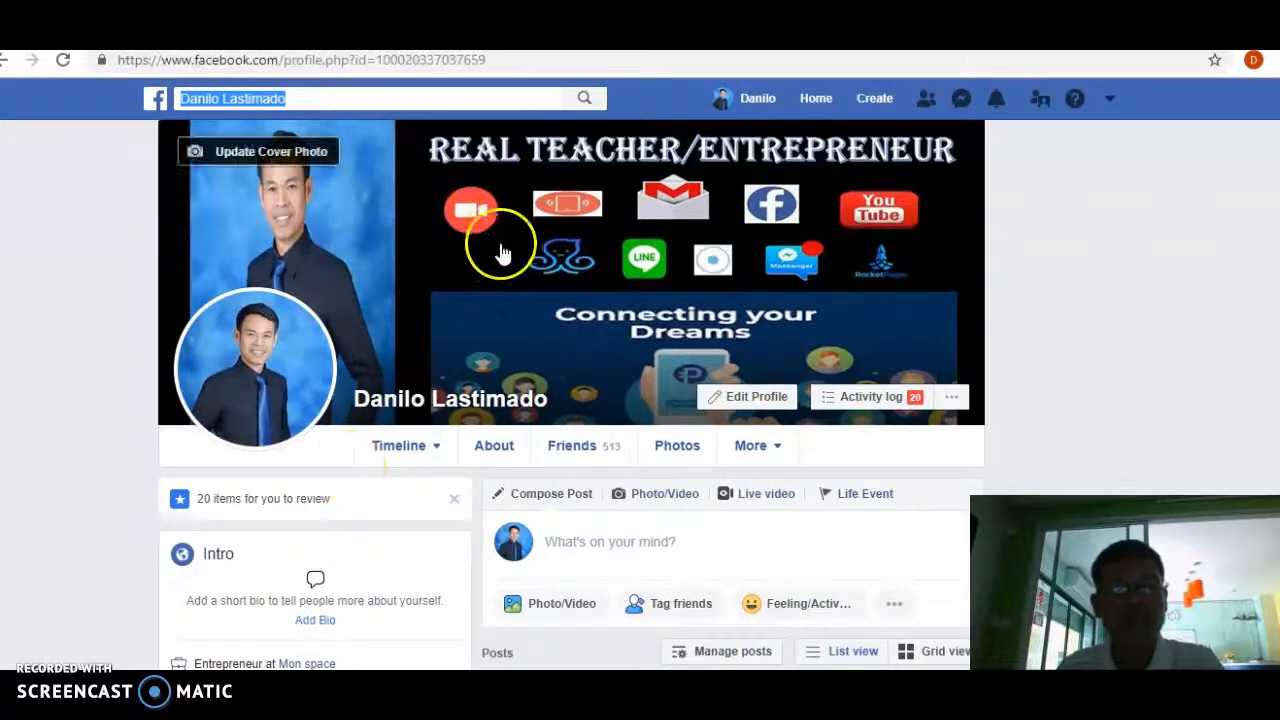
scroll(553, 327, "down", 15)
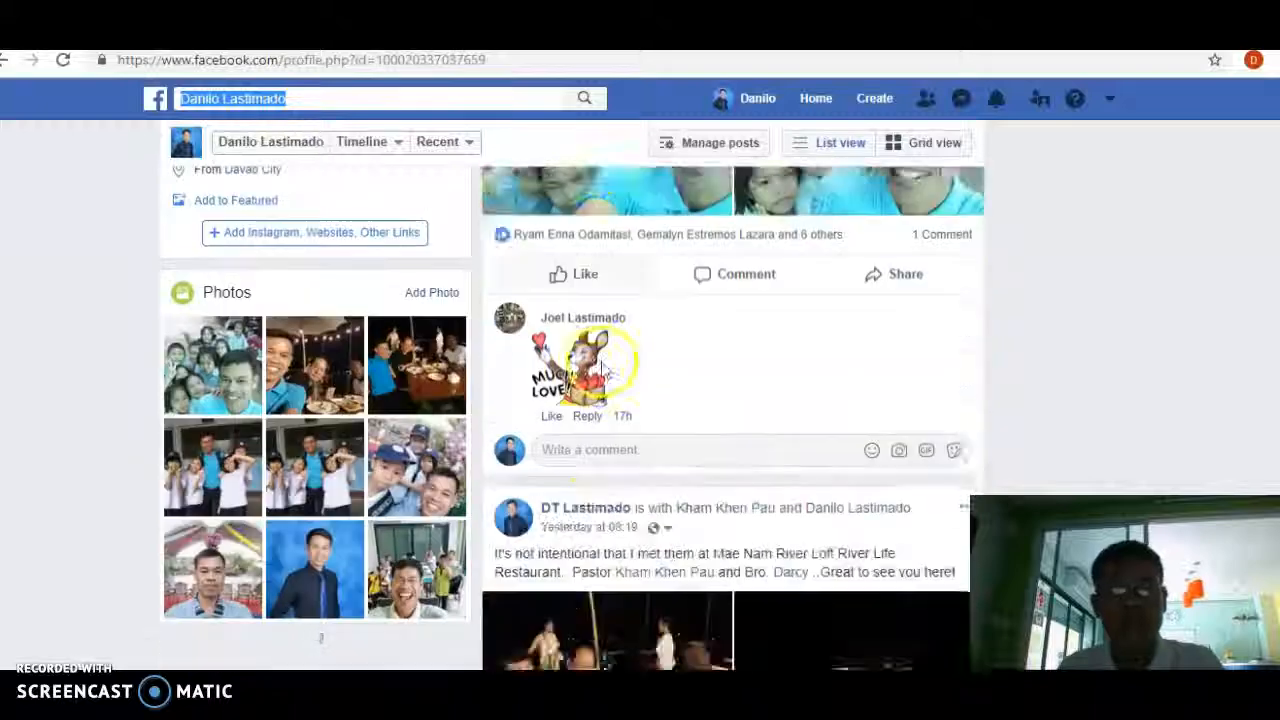
scroll(643, 410, "up", 10)
scroll(677, 477, "down", 5)
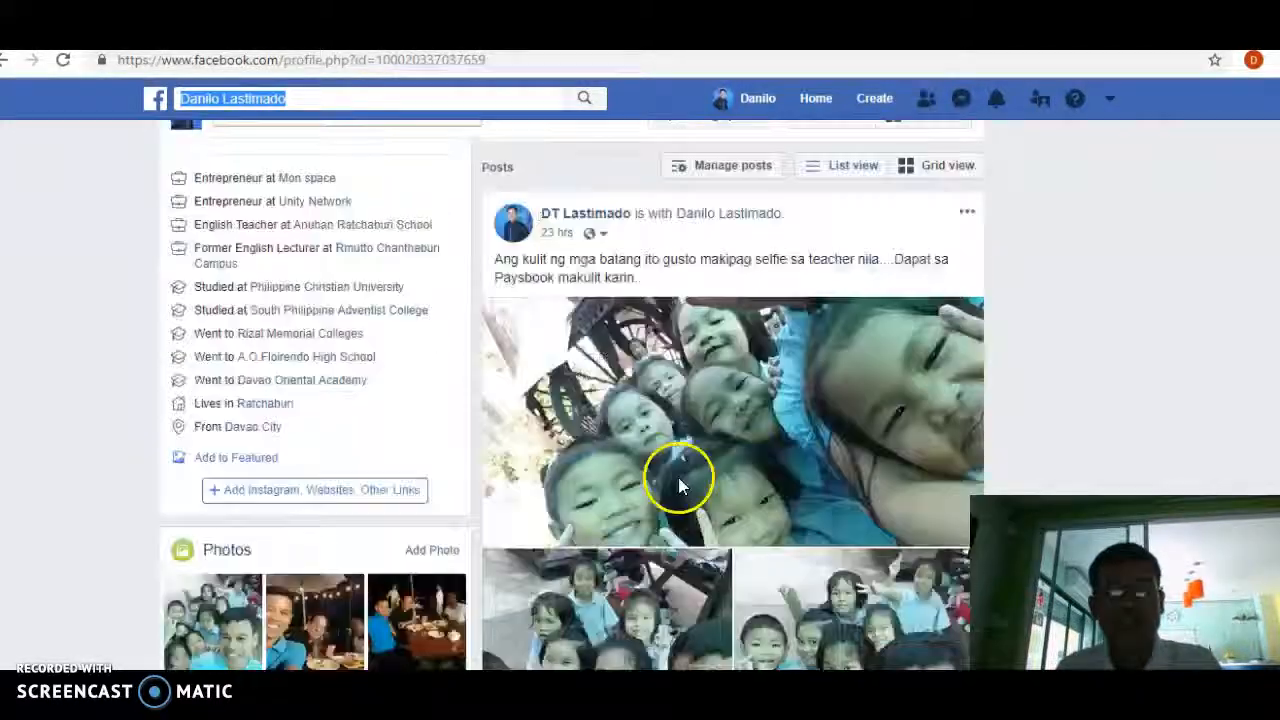
scroll(700, 451, "up", 2)
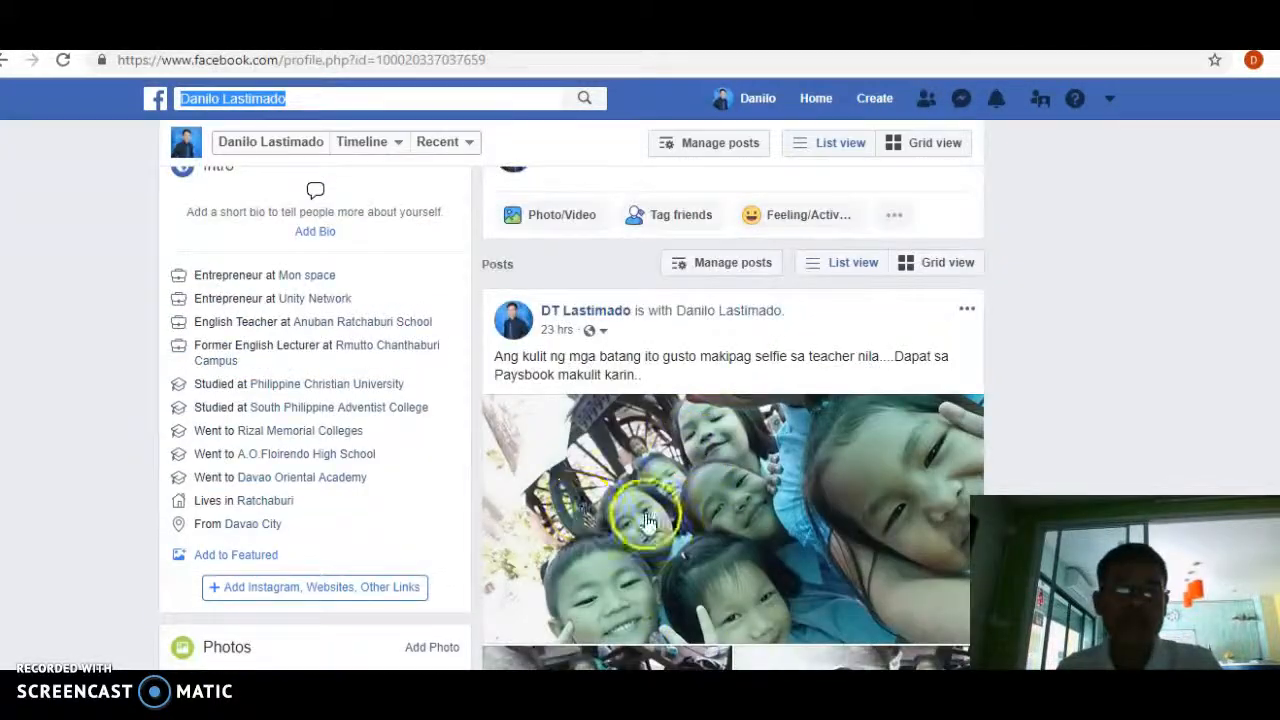
scroll(800, 540, "down", 1)
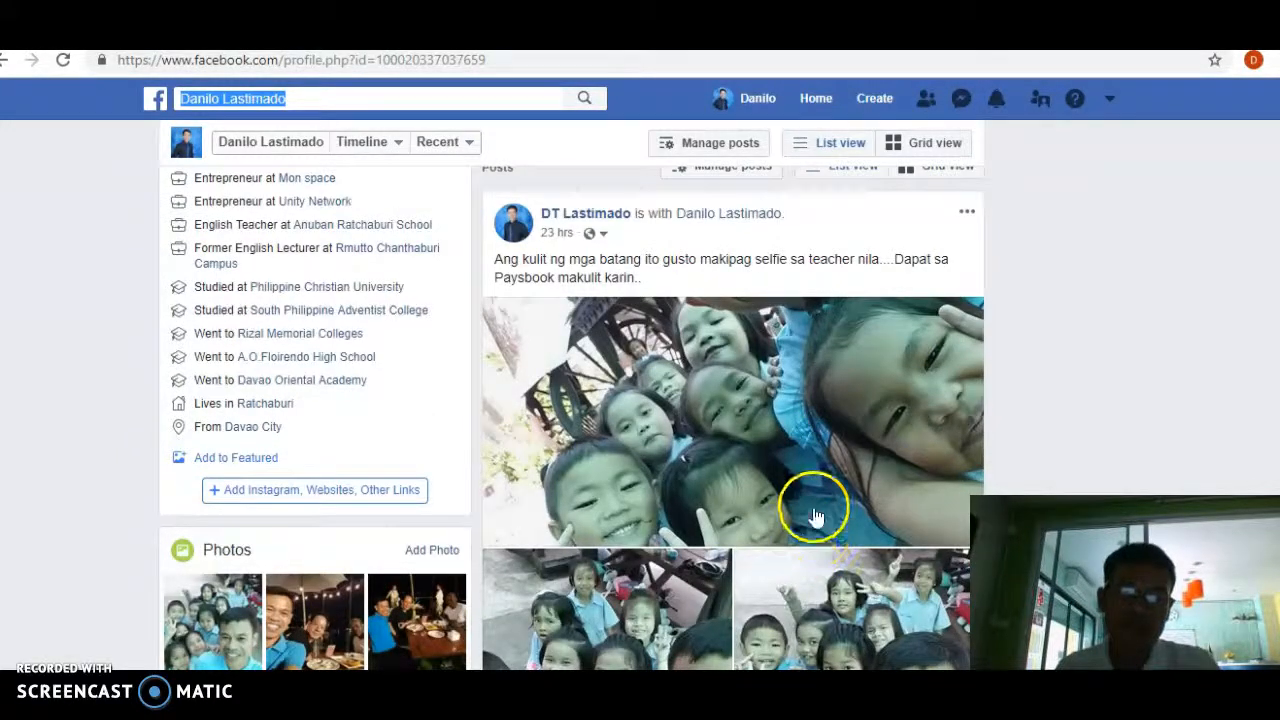
scroll(805, 525, "down", 1)
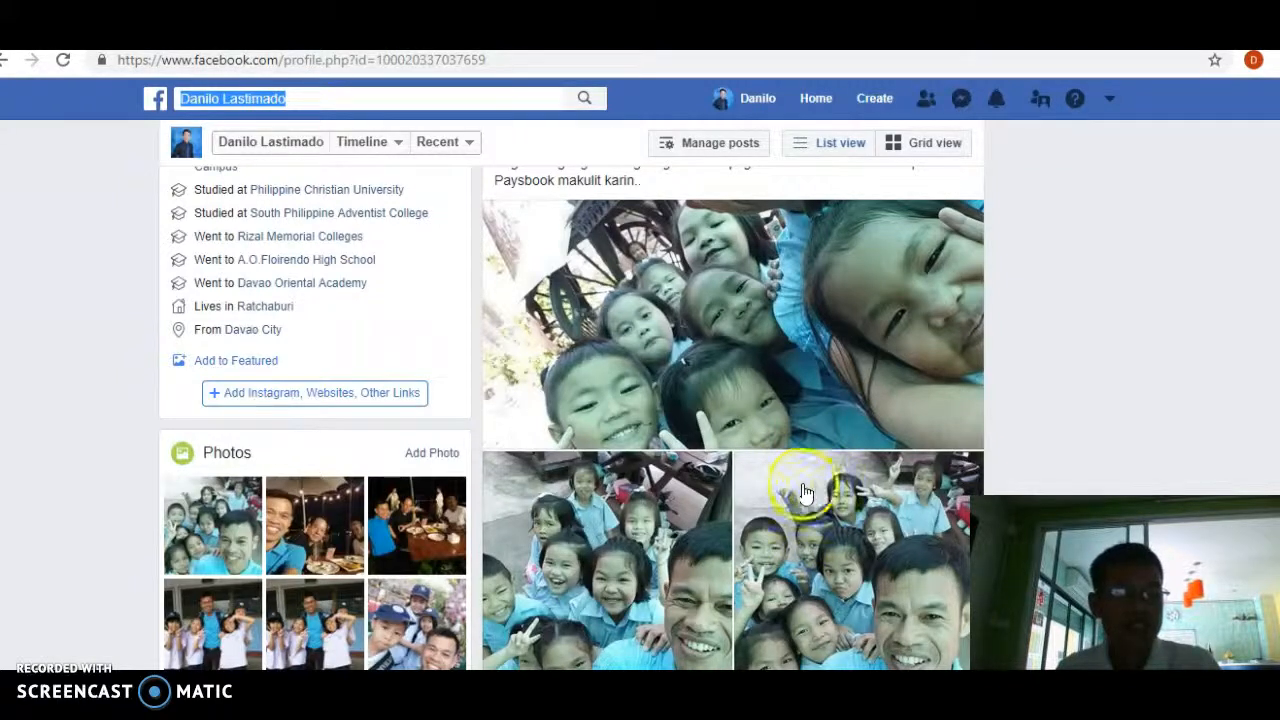
scroll(840, 470, "down", 1)
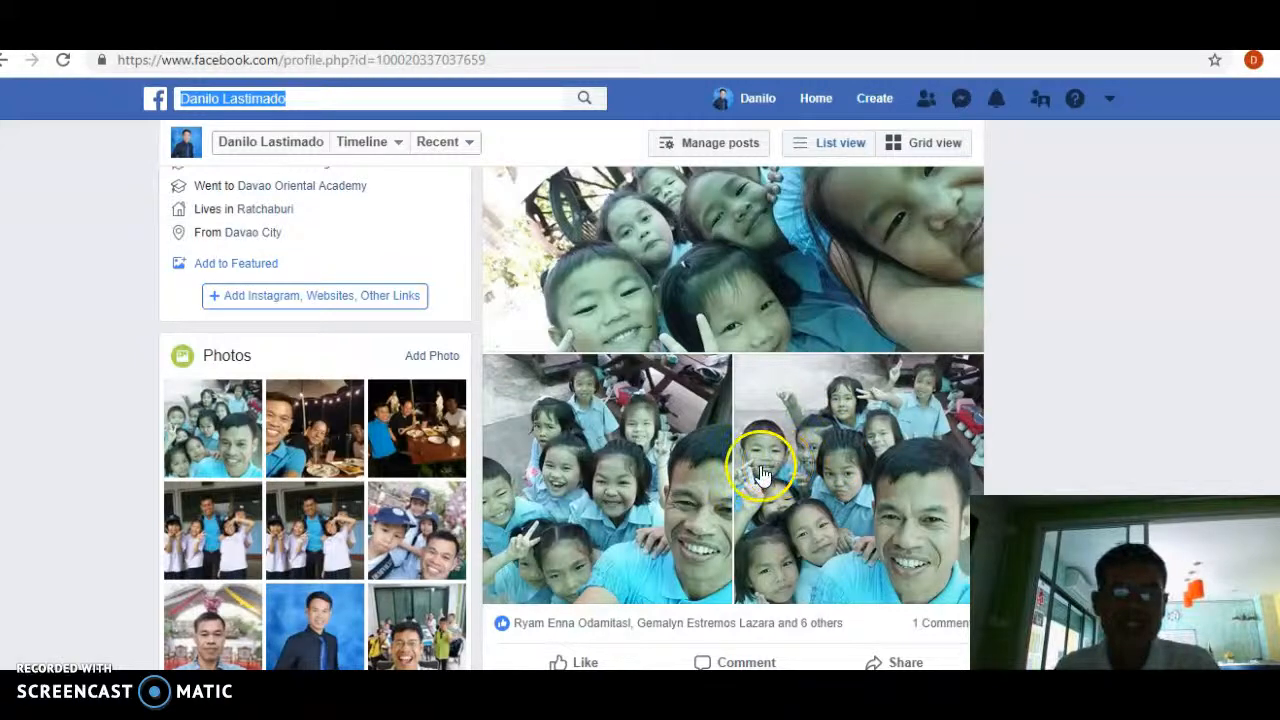
scroll(727, 425, "down", 2)
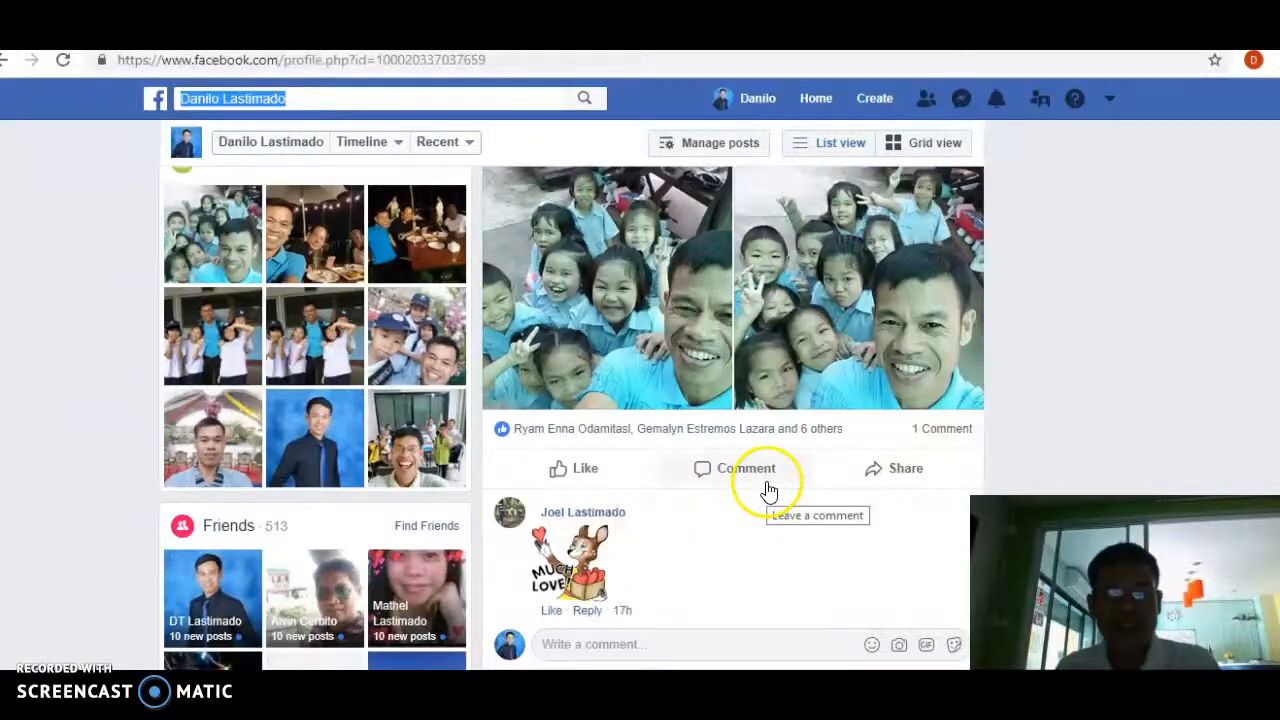
scroll(737, 497, "up", 3)
scroll(735, 500, "down", 5)
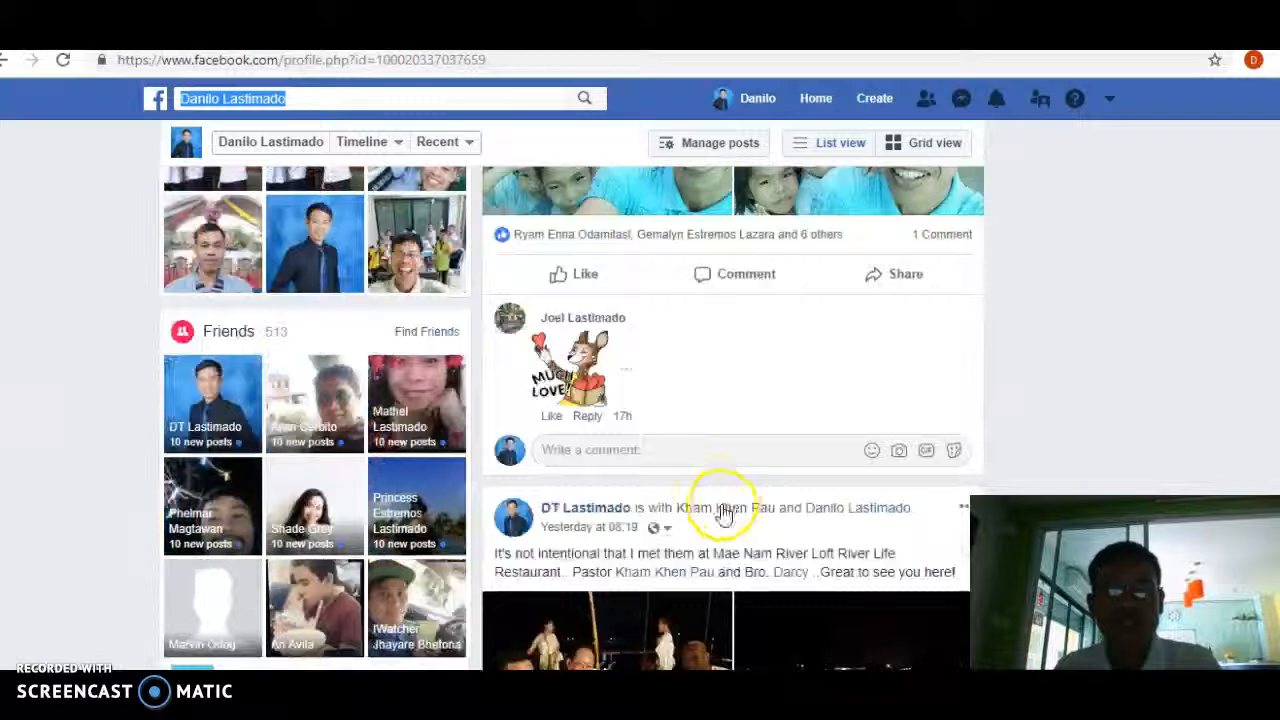
scroll(723, 514, "down", 5)
scroll(729, 528, "down", 2)
scroll(731, 527, "up", 8)
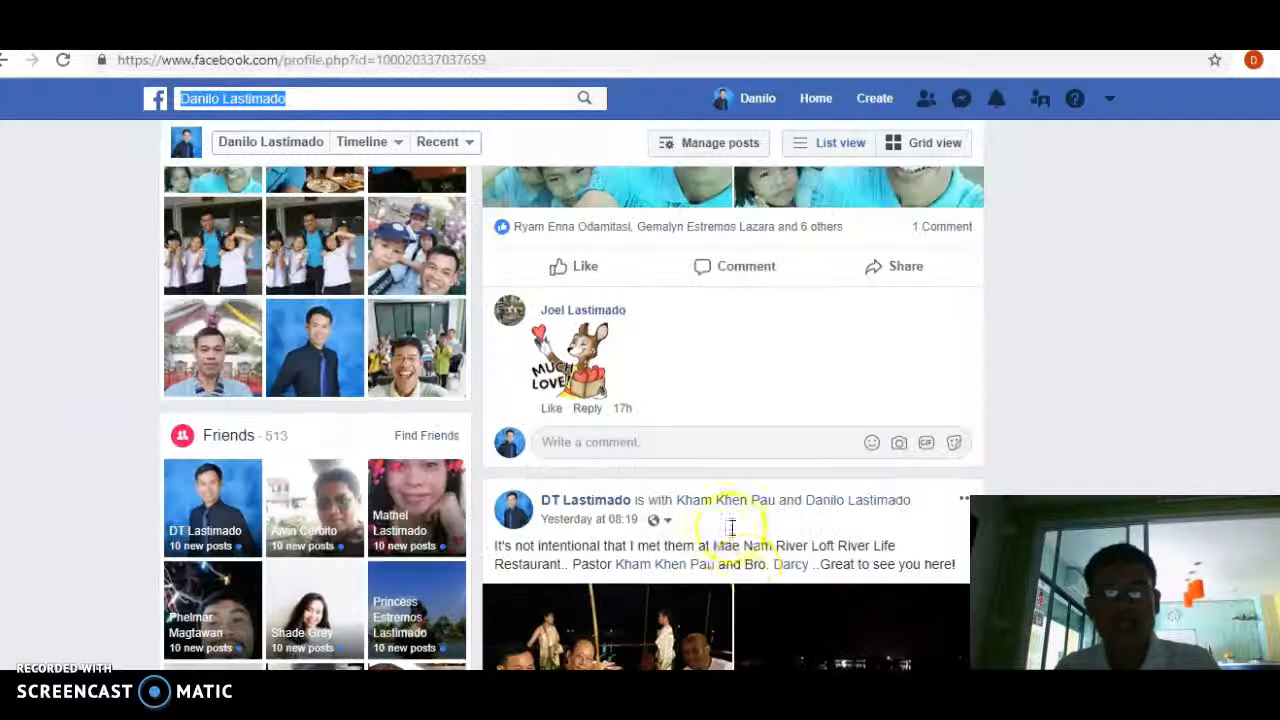
scroll(745, 550, "up", 12)
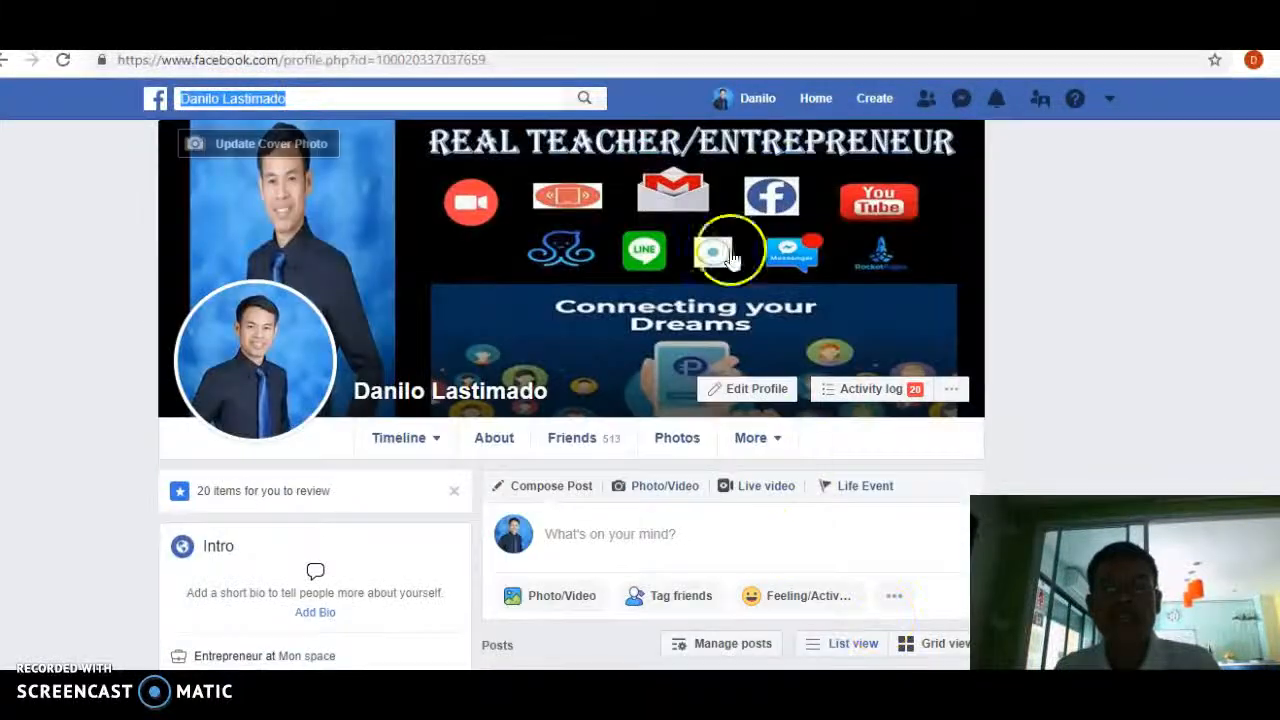
Start creating a new Facebook Page in the Business or brand category.
left_click(874, 104)
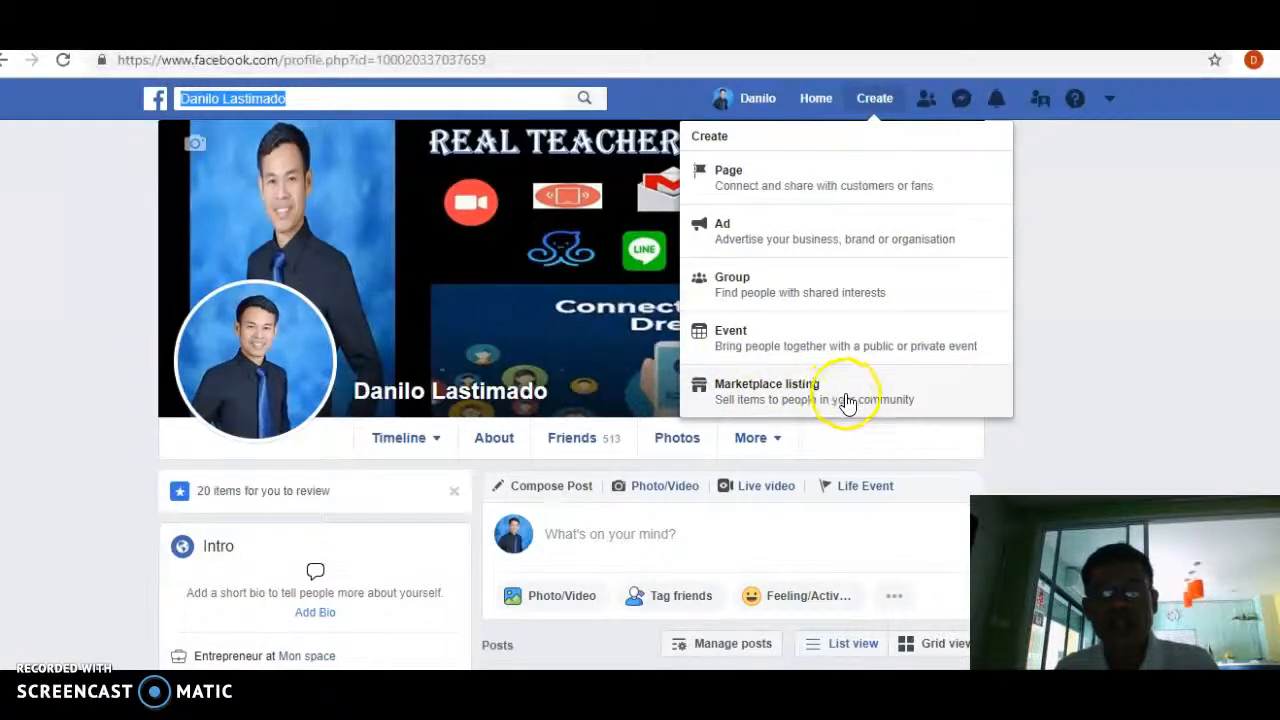
left_click(762, 185)
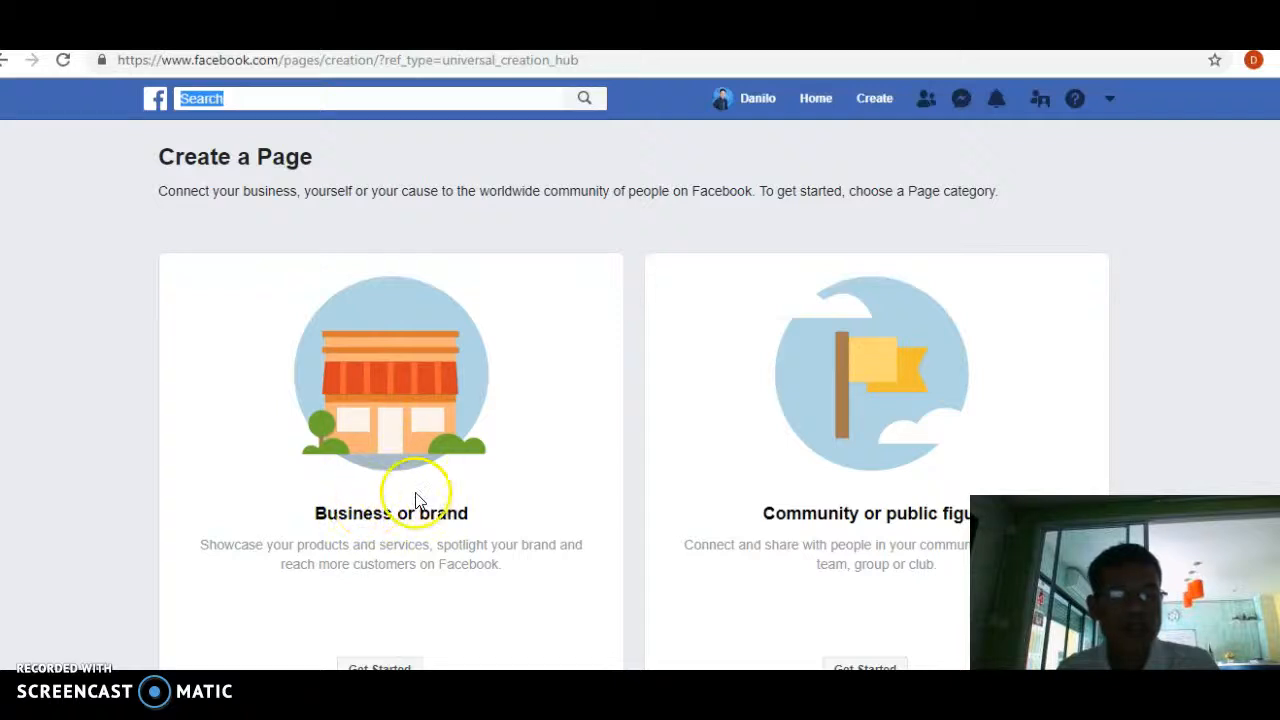
scroll(443, 472, "down", 1)
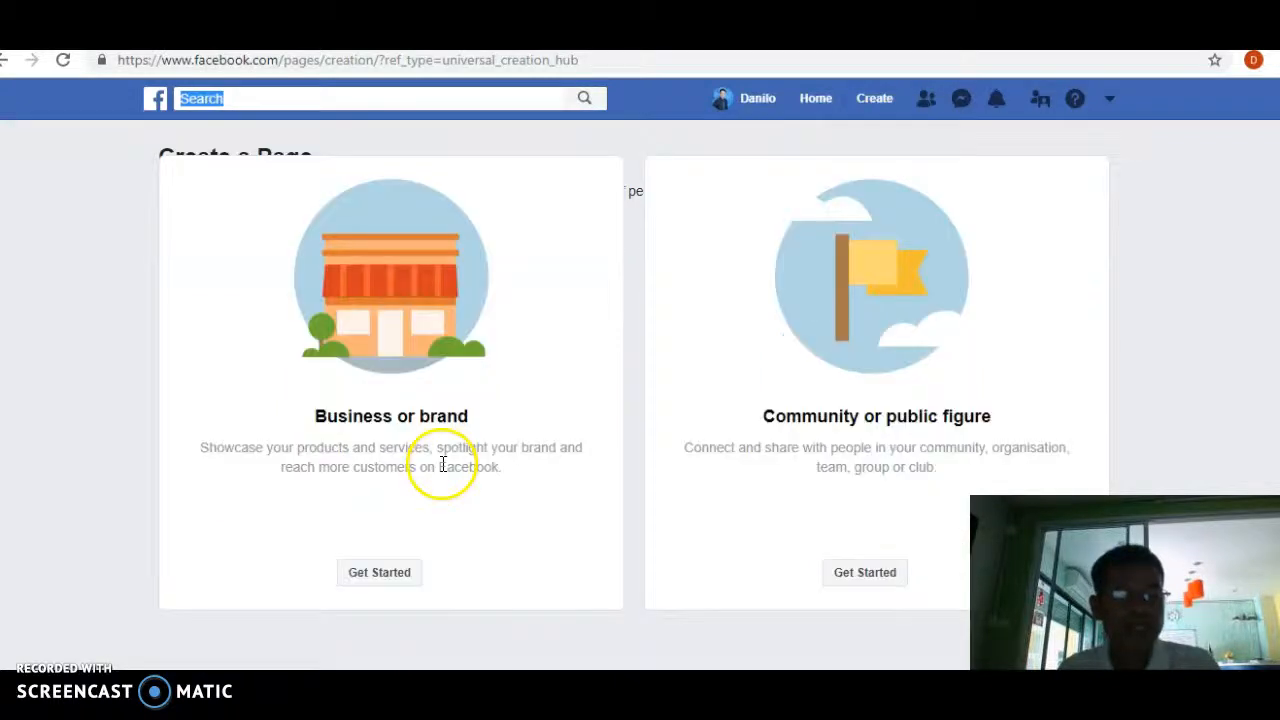
left_click(382, 580)
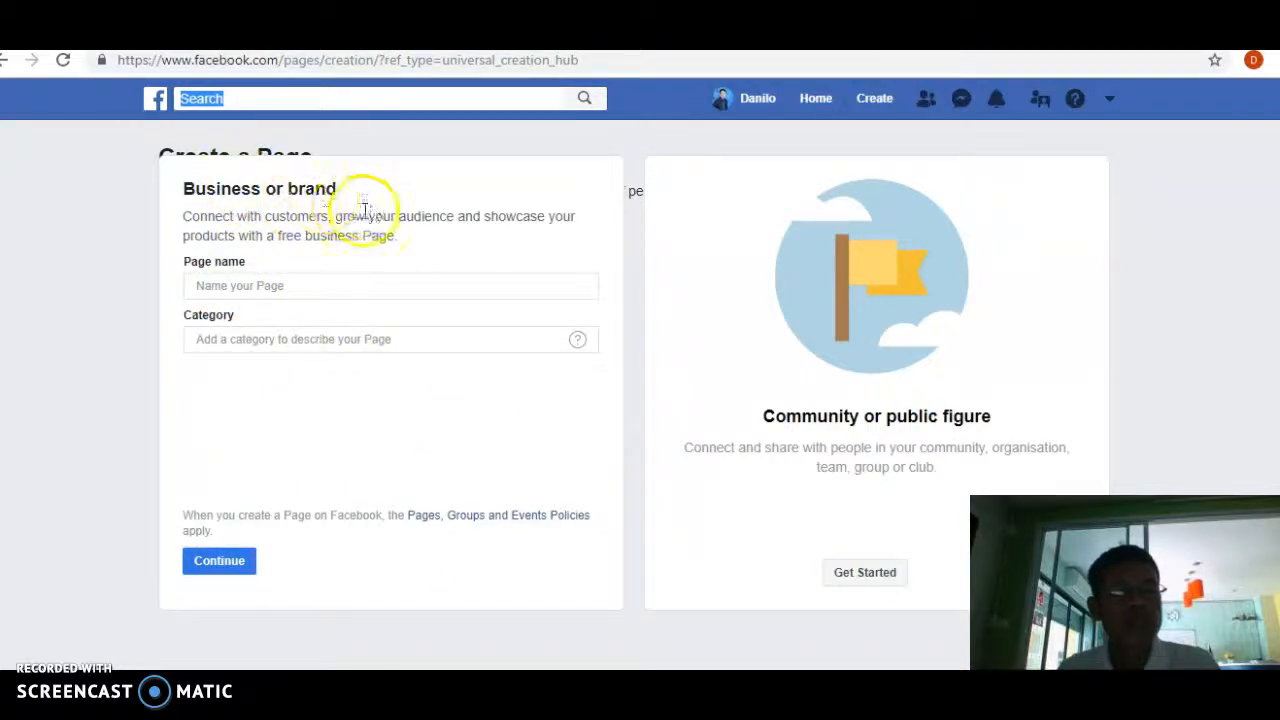
Enter ACTION TAKERS as the name of the new business Page.
left_click(210, 288)
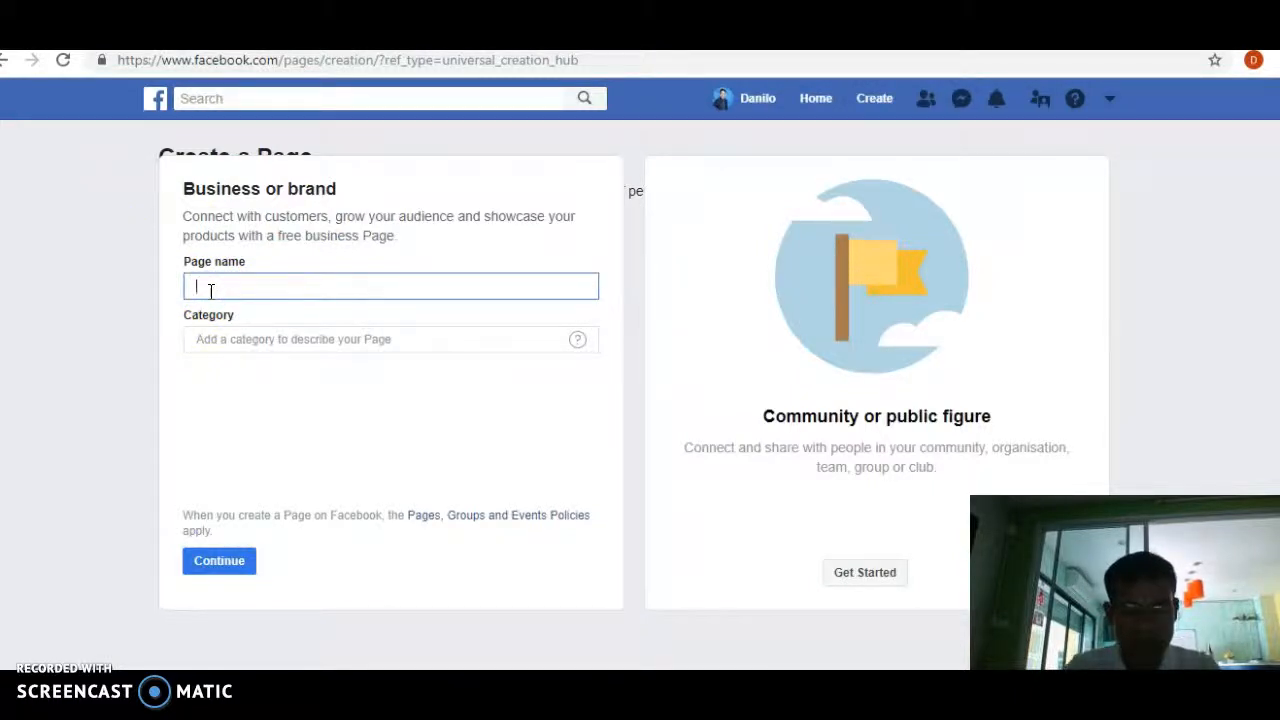
type("AT")
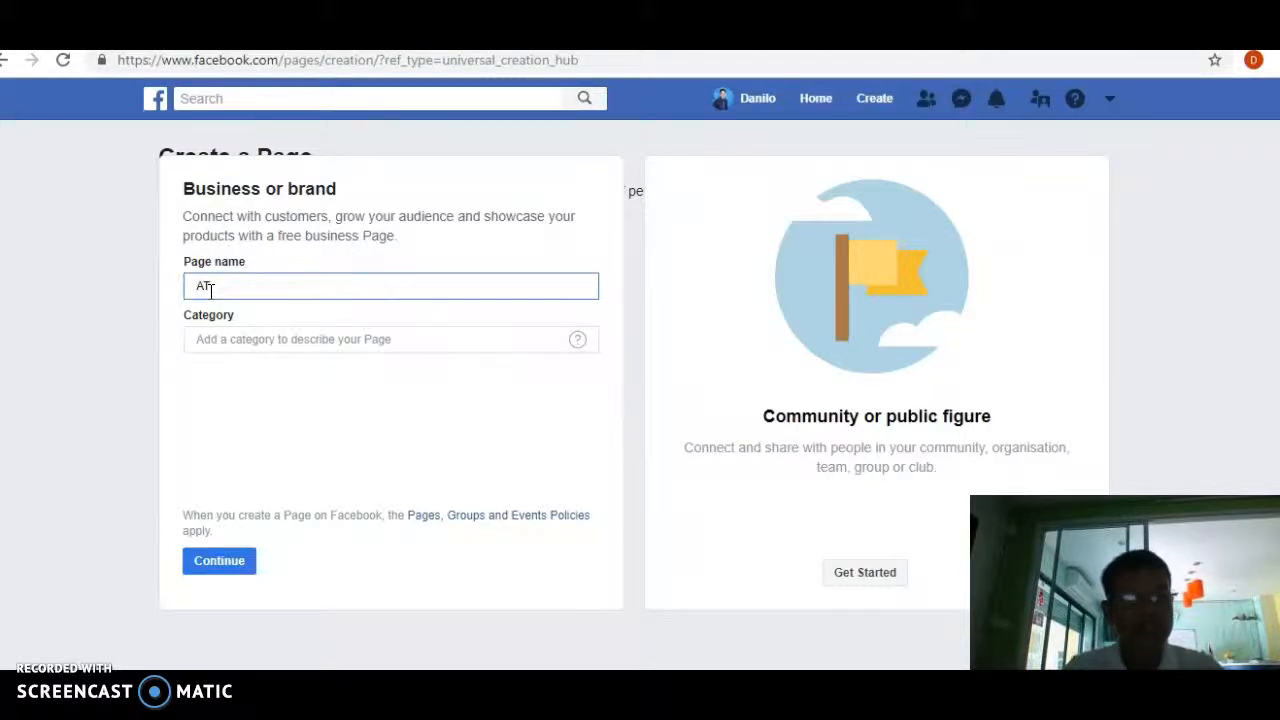
key("BackSpace")
type("G")
type("TION")
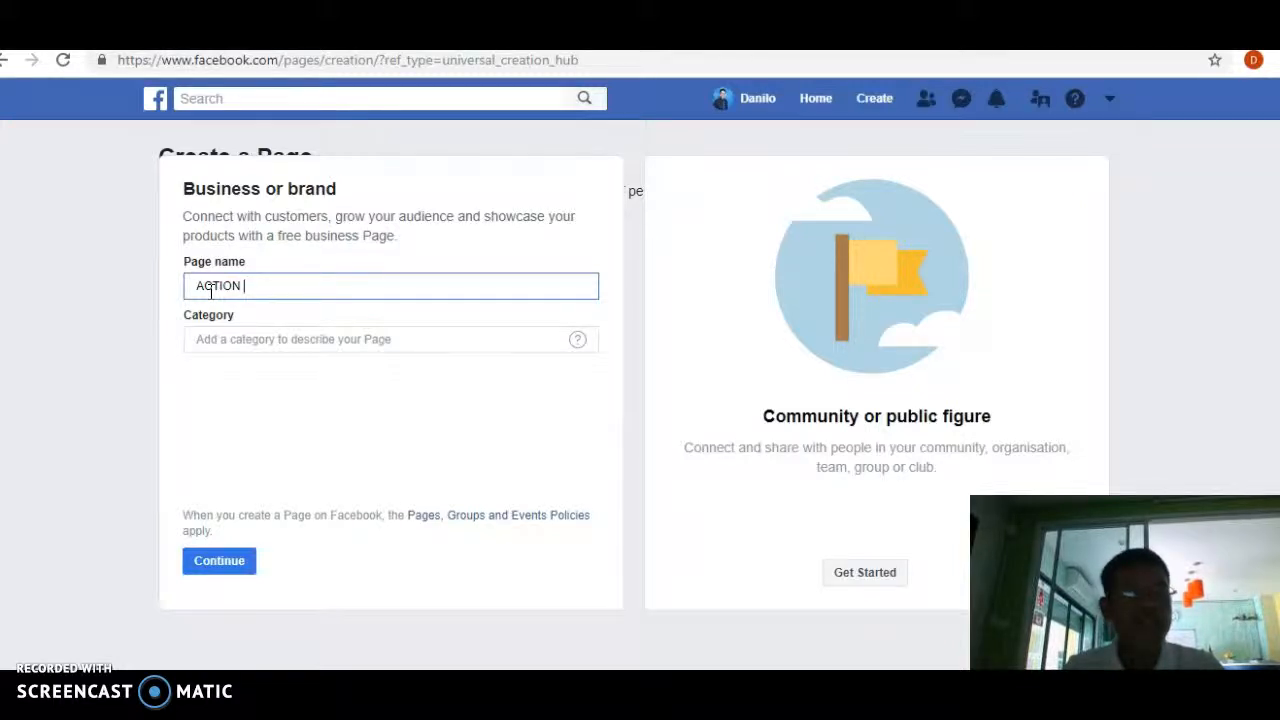
type("TAKERS")
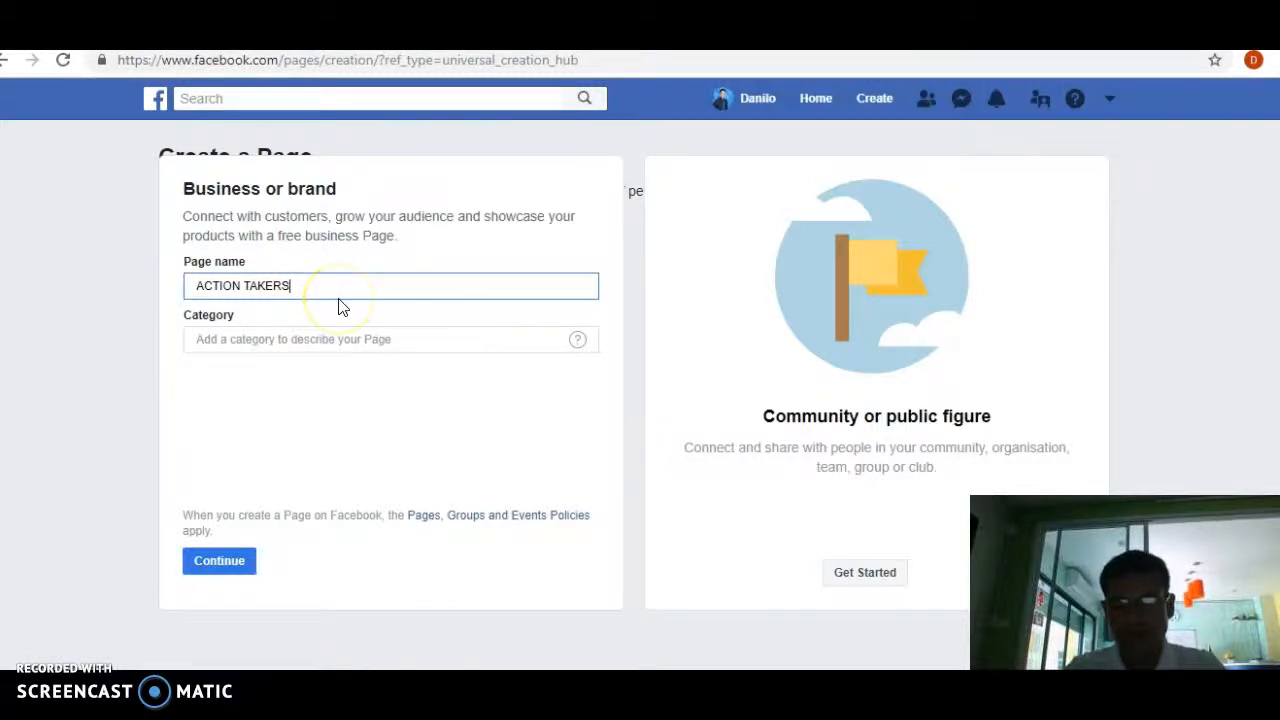
Replace TAKERS with ATM so the Page name reads ACTION ATM.
key("BackSpace")
key("BackSpace")
key("BackSpace")
key("BackSpace")
key("BackSpace")
key("BackSpace")
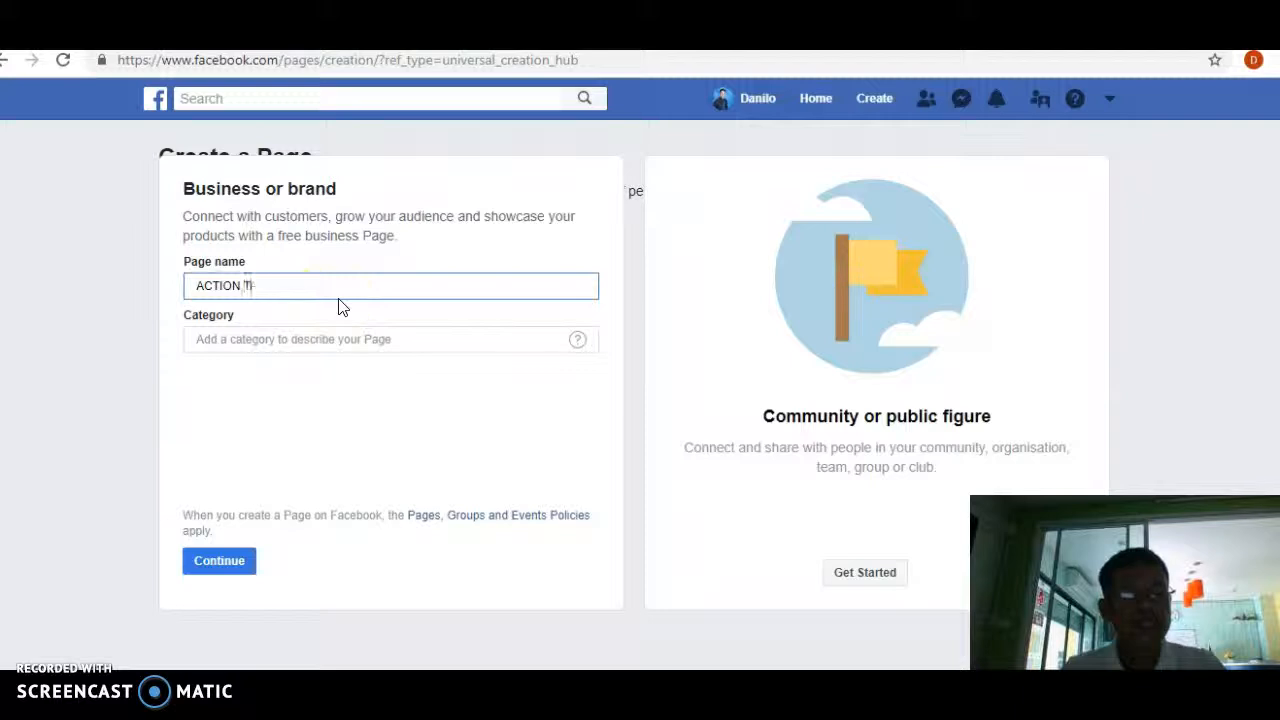
type("AT")
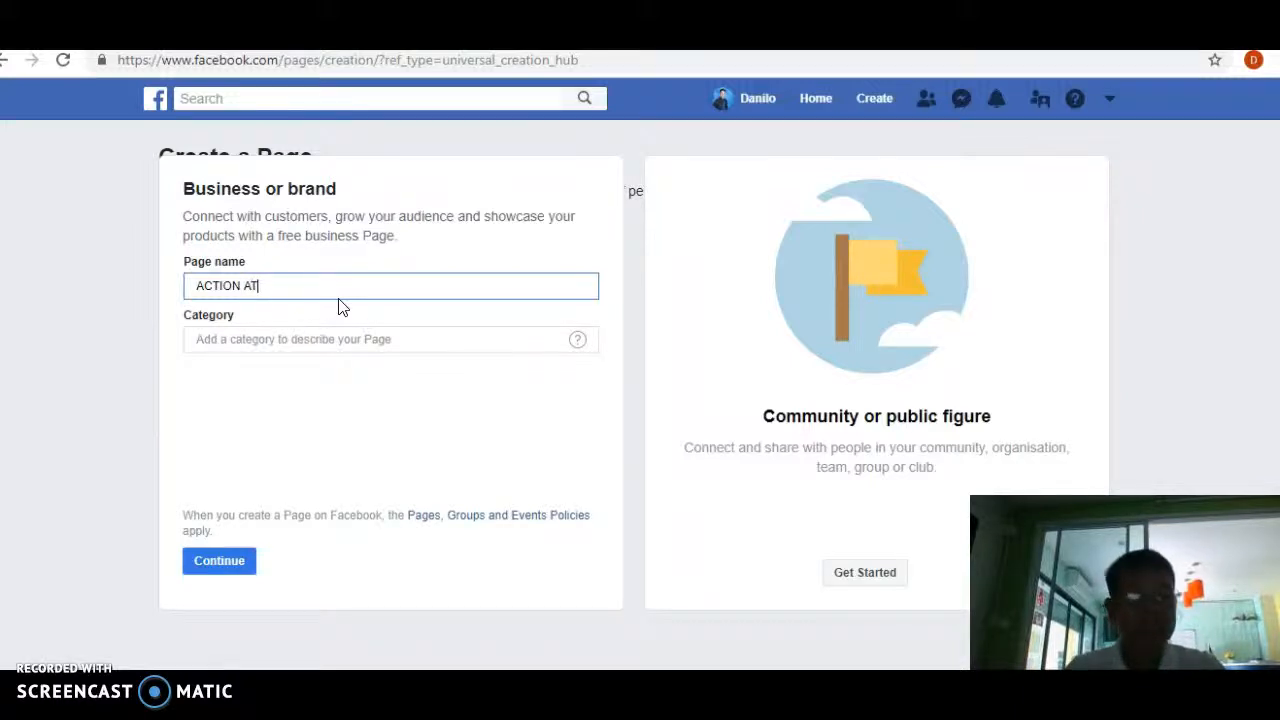
type("M")
Set the Page category to E-commerce website and submit the Page details.
left_click(228, 338)
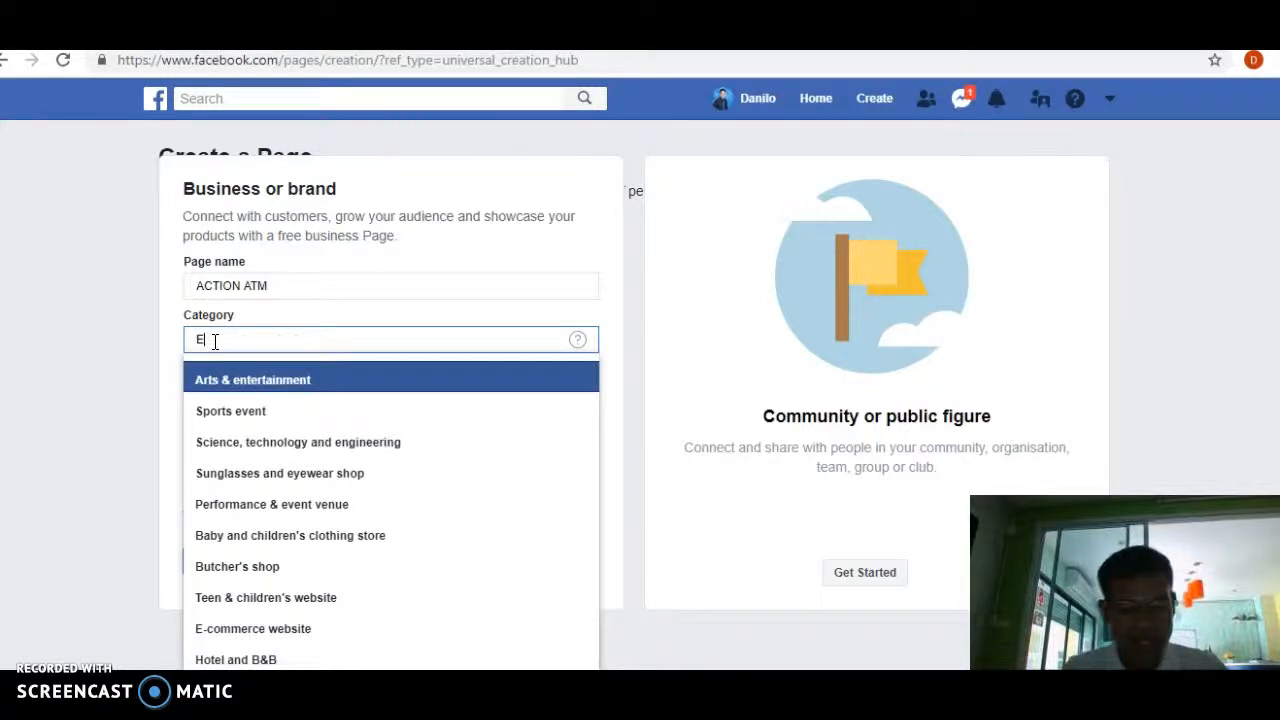
left_click(207, 339)
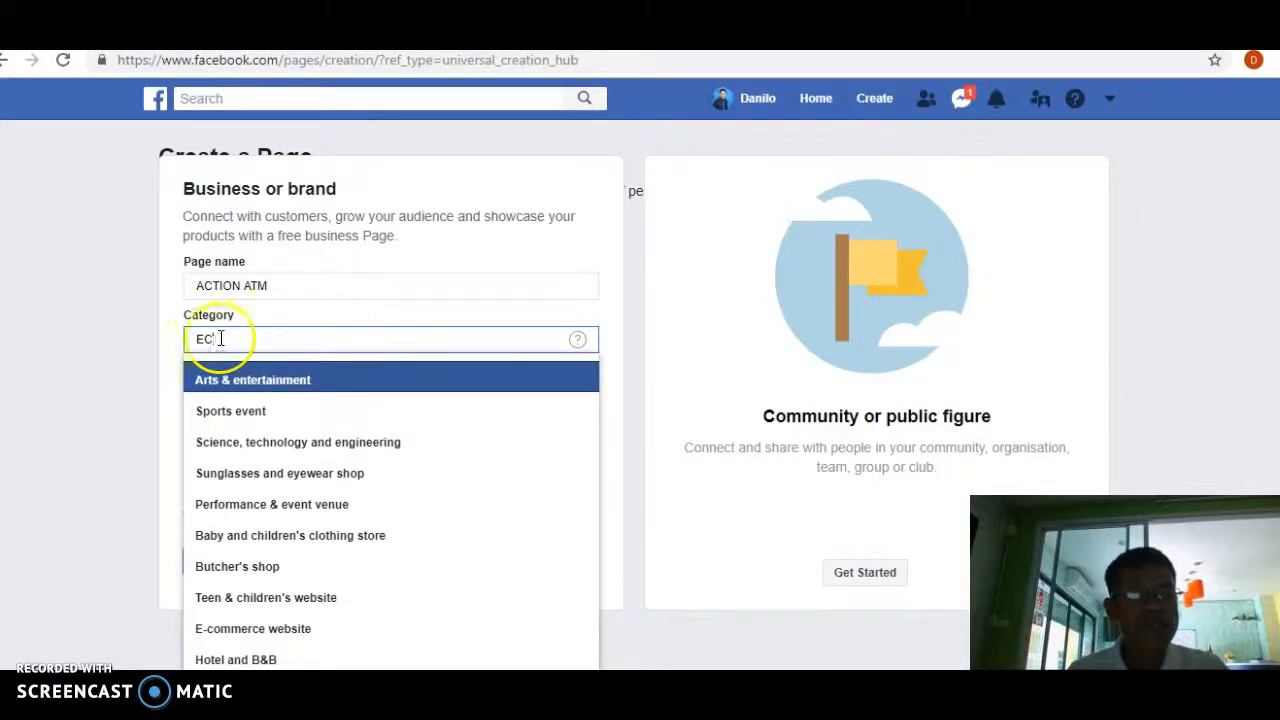
type("OMME")
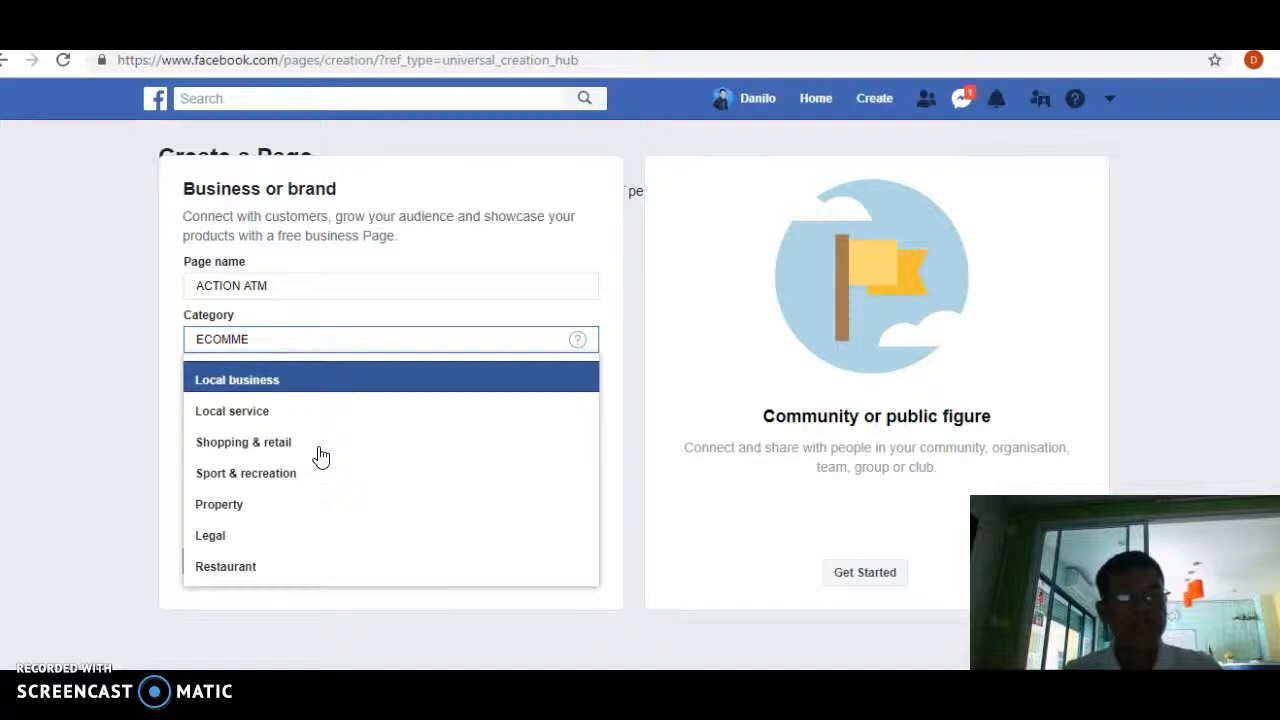
key("BackSpace")
key("BackSpace")
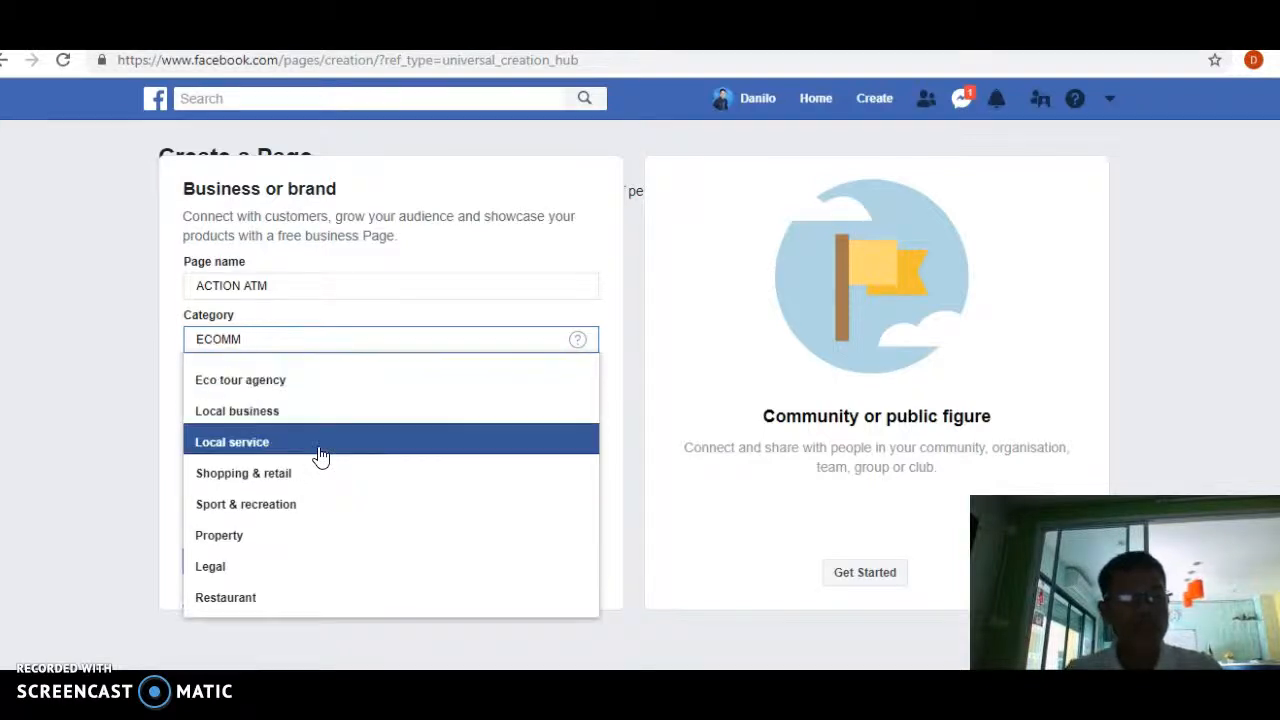
key("BackSpace")
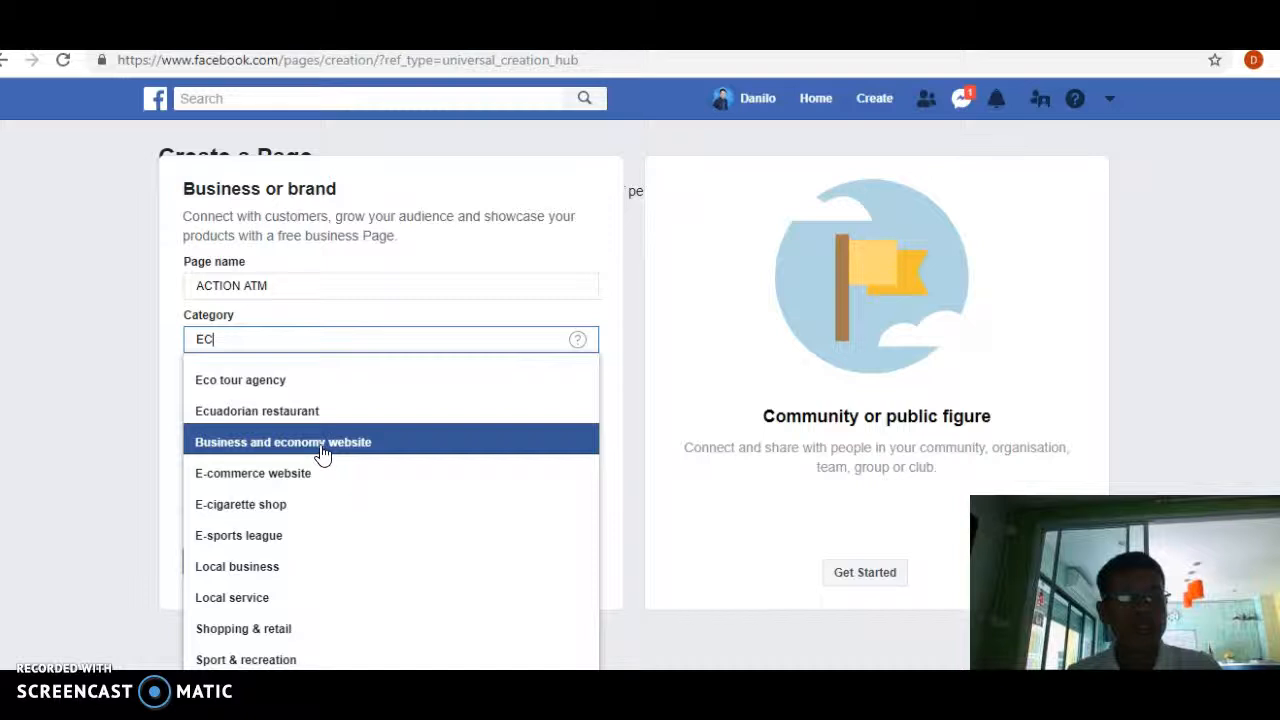
left_click(310, 475)
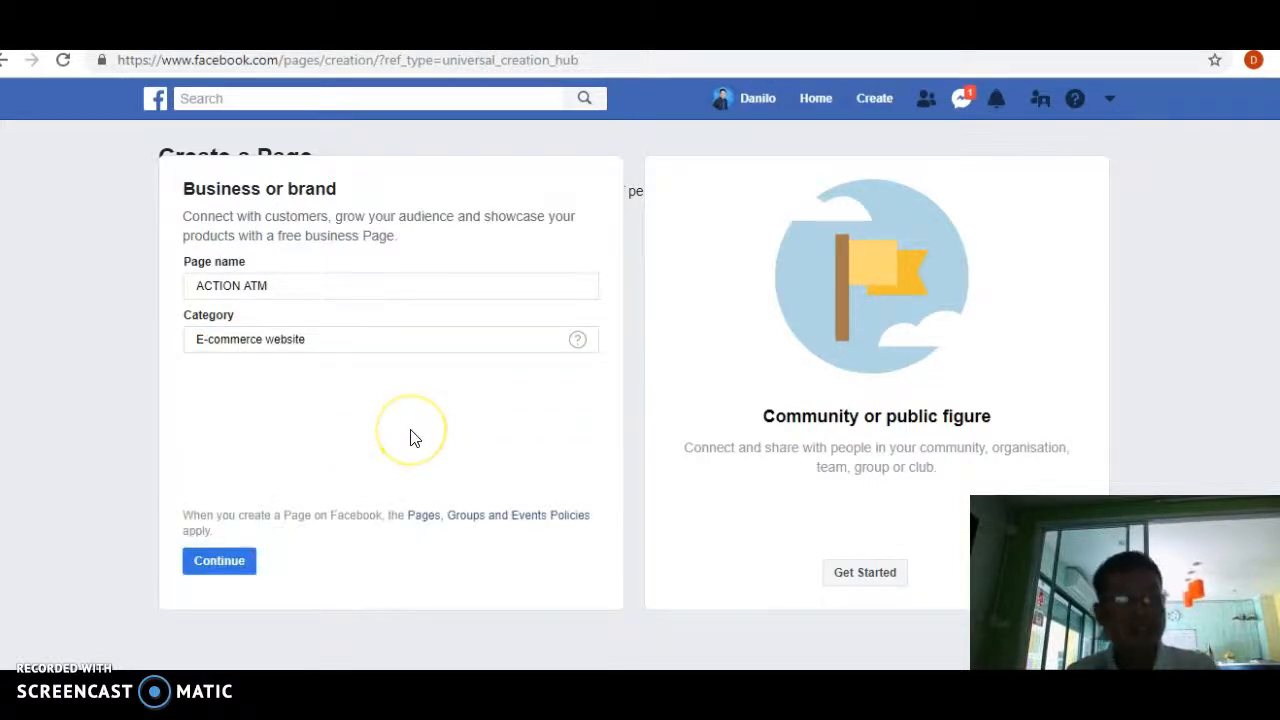
left_click(224, 566)
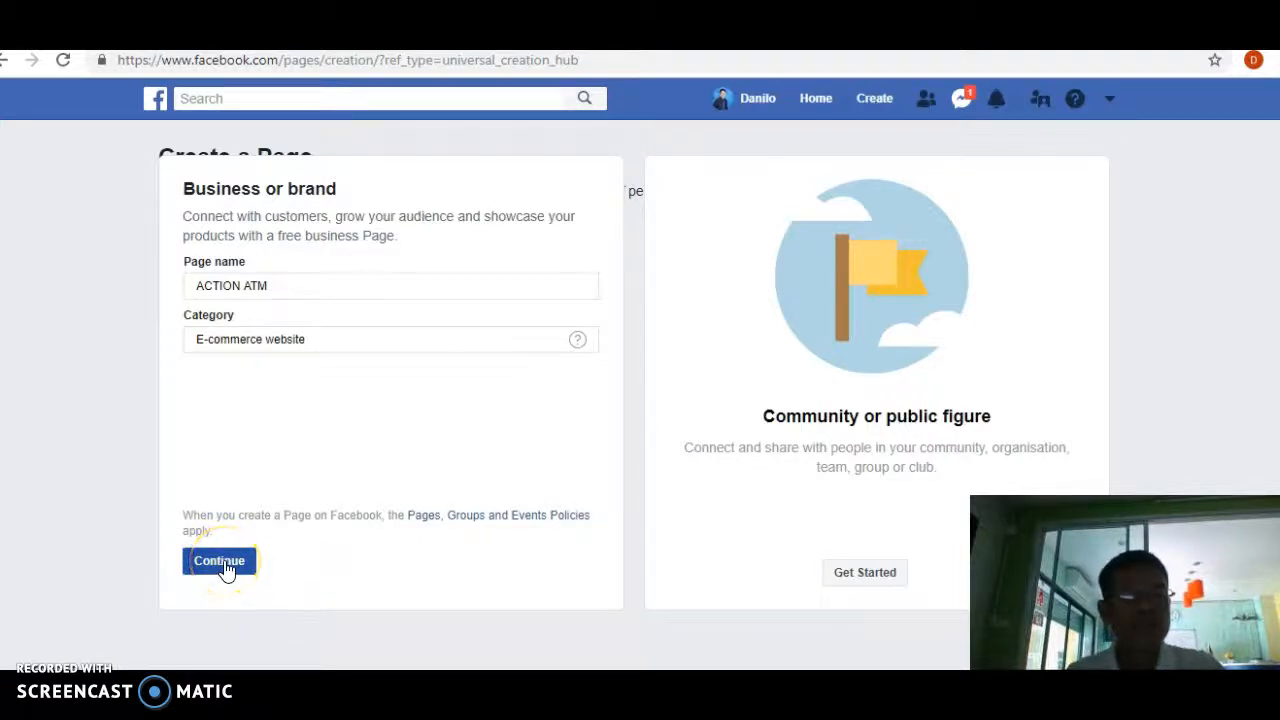
left_click(222, 562)
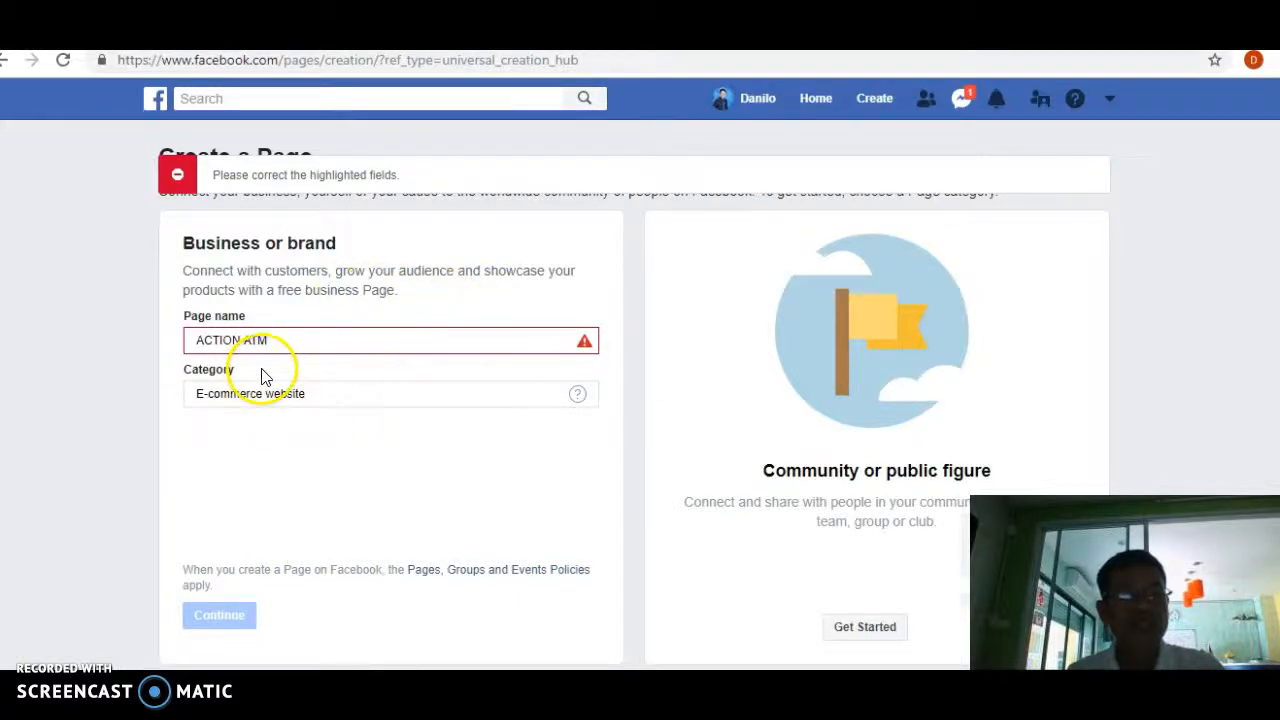
Correct the Page name to the suggested Action ATM and submit the details again to create the Page.
mouse_move(293, 352)
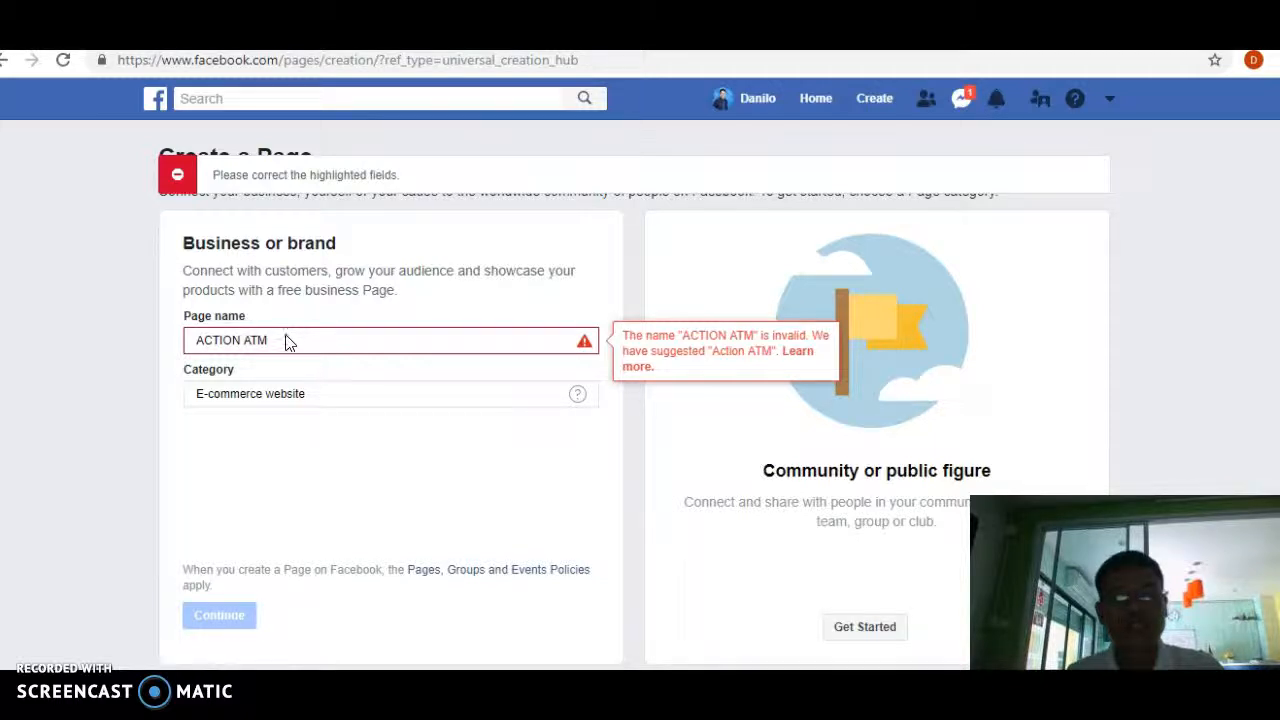
left_click(240, 340)
key("BackSpace")
key("BackSpace")
key("BackSpace")
key("BackSpace")
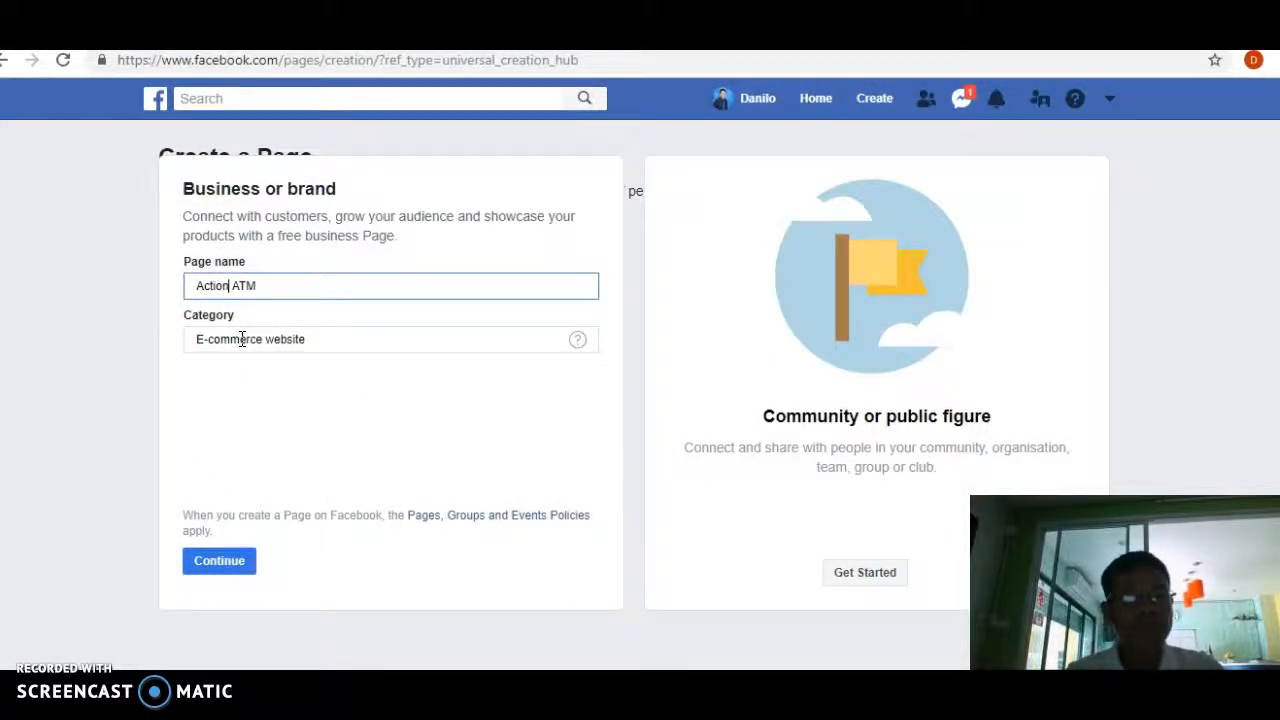
left_click(346, 288)
left_click(219, 562)
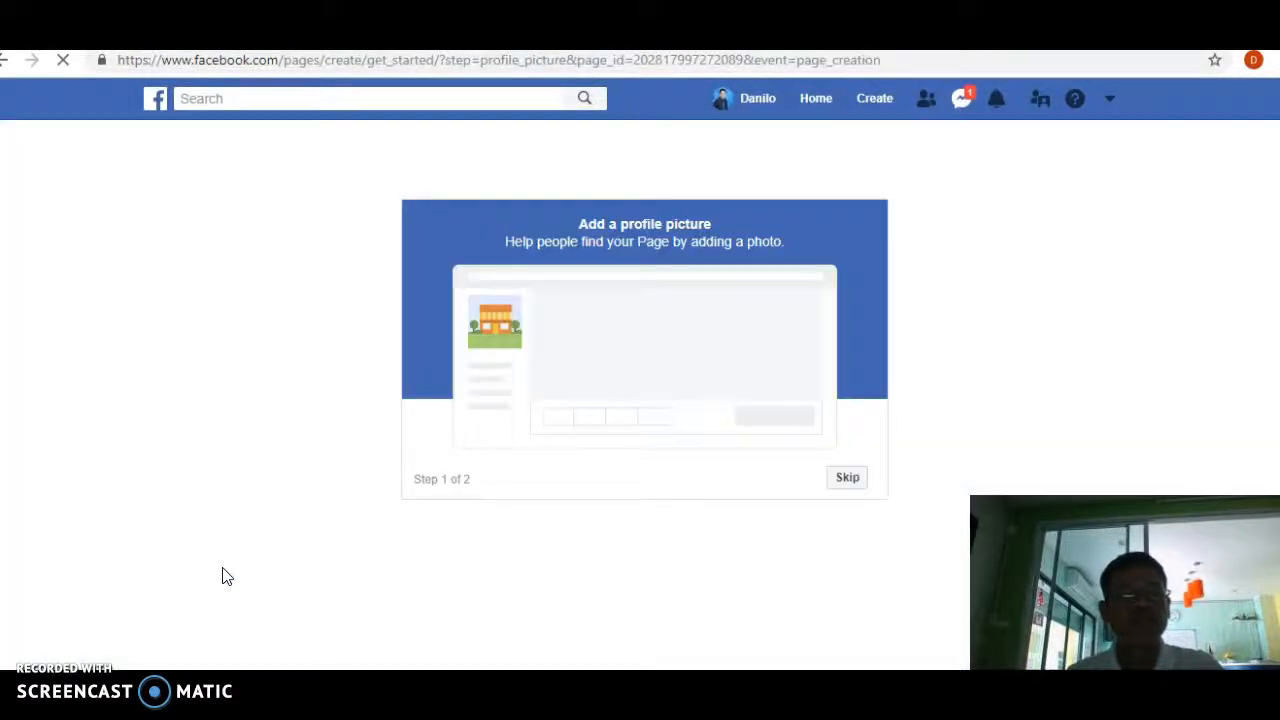
left_click(510, 545)
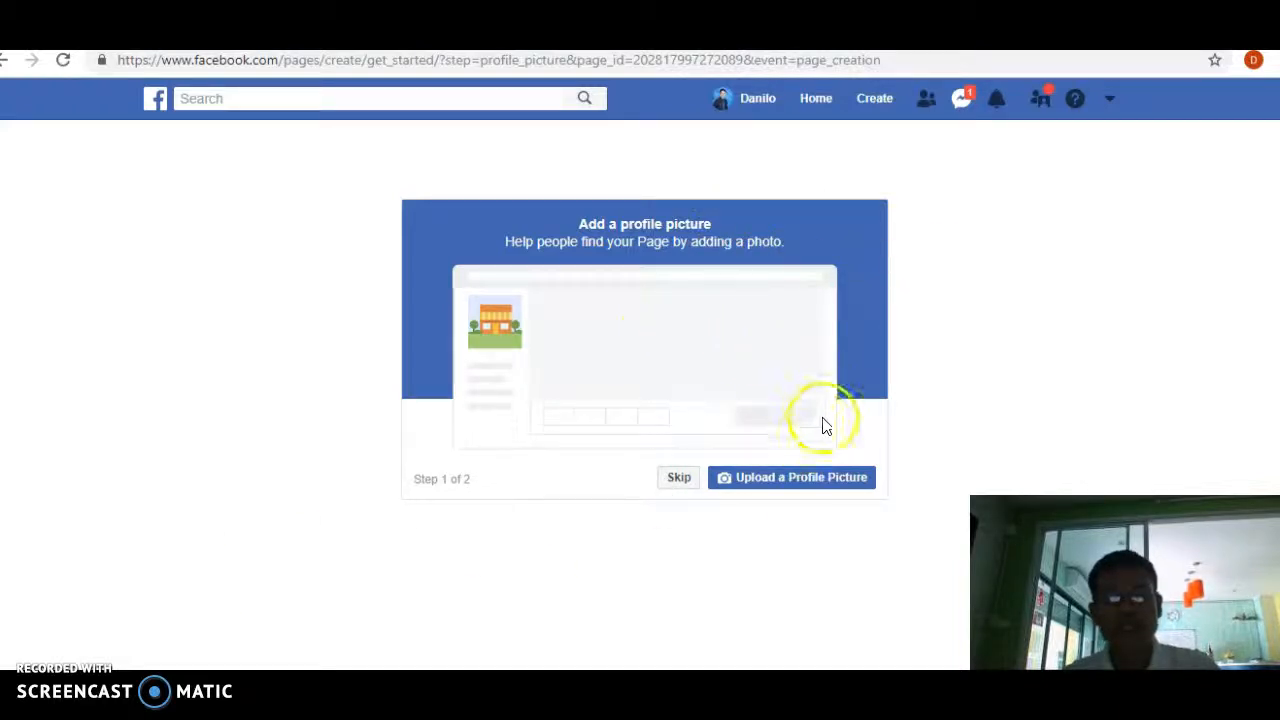
left_click(781, 486)
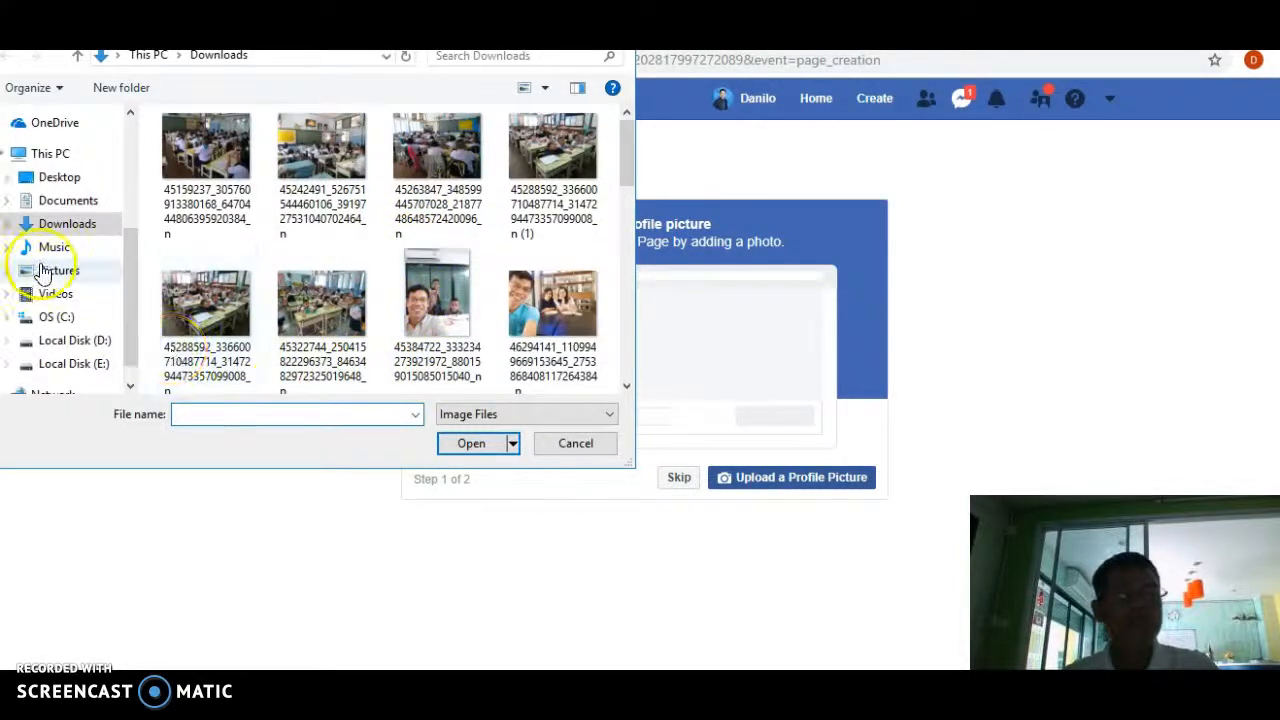
left_click(80, 341)
left_click(430, 316)
double_click(430, 314)
scroll(440, 310, "down", 3)
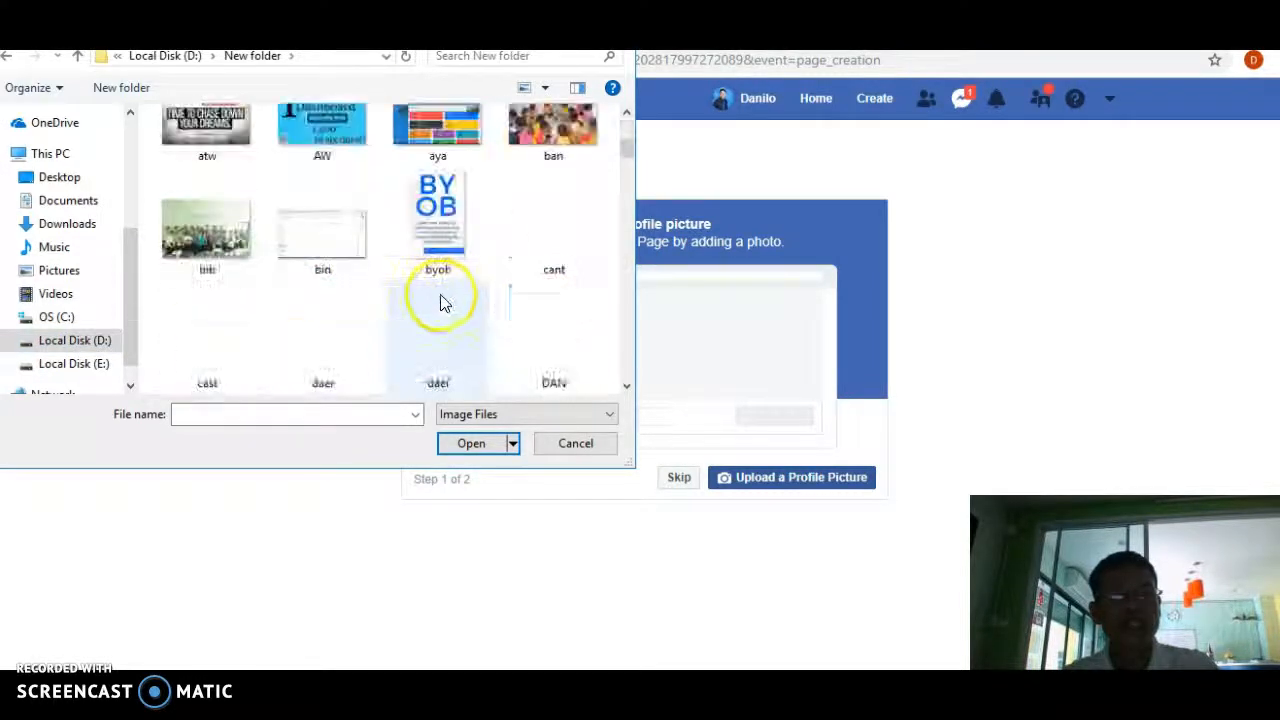
left_click(536, 330)
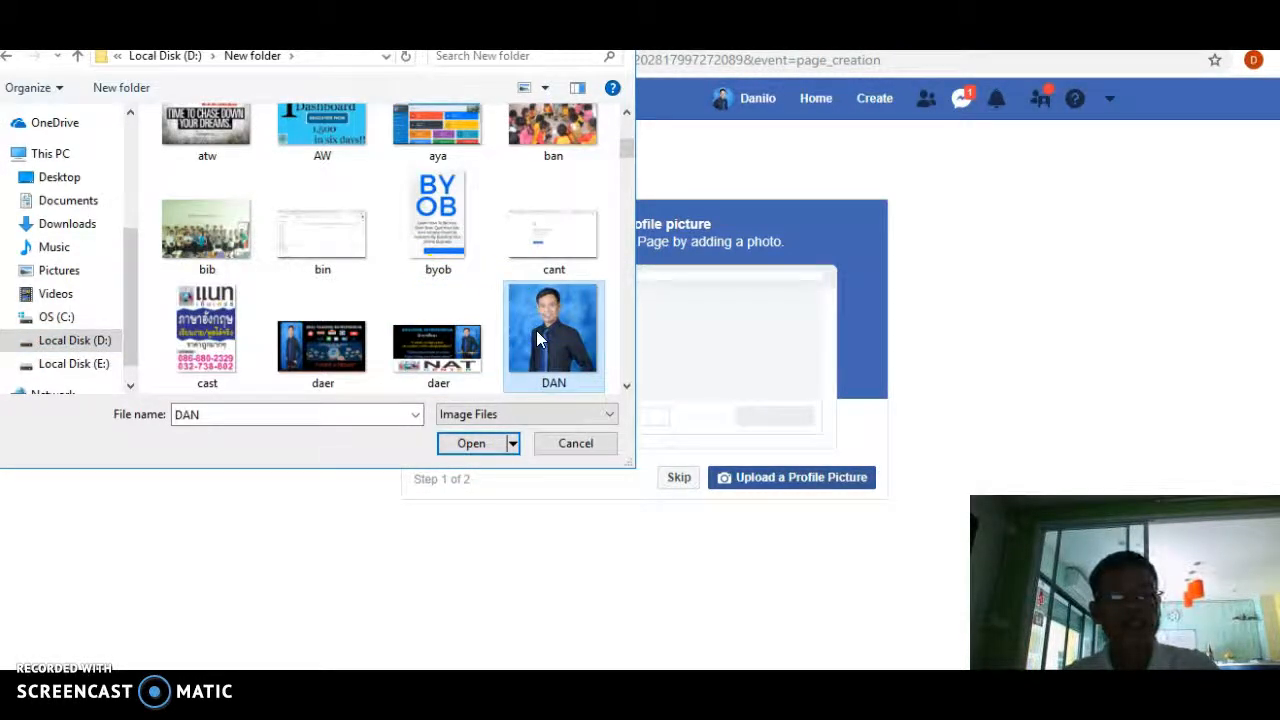
left_click(480, 443)
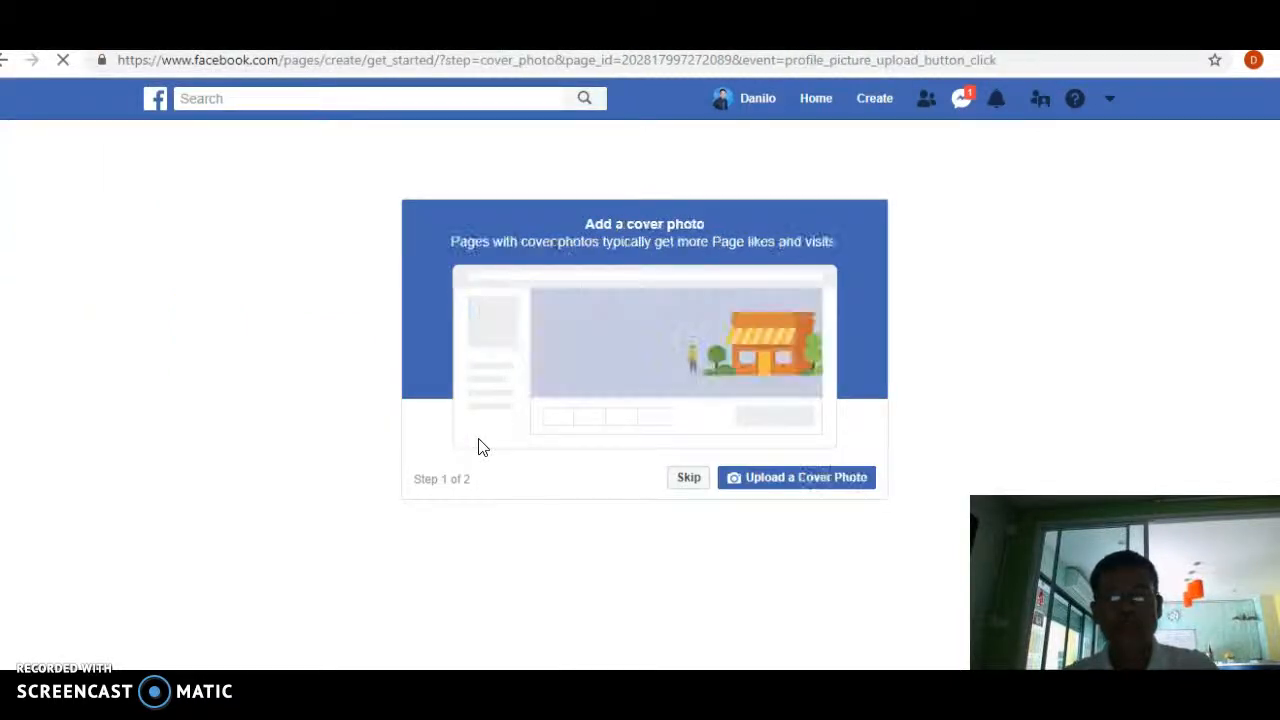
Start the cover photo upload and look through the images in New folder for a suitable cover.
left_click(782, 478)
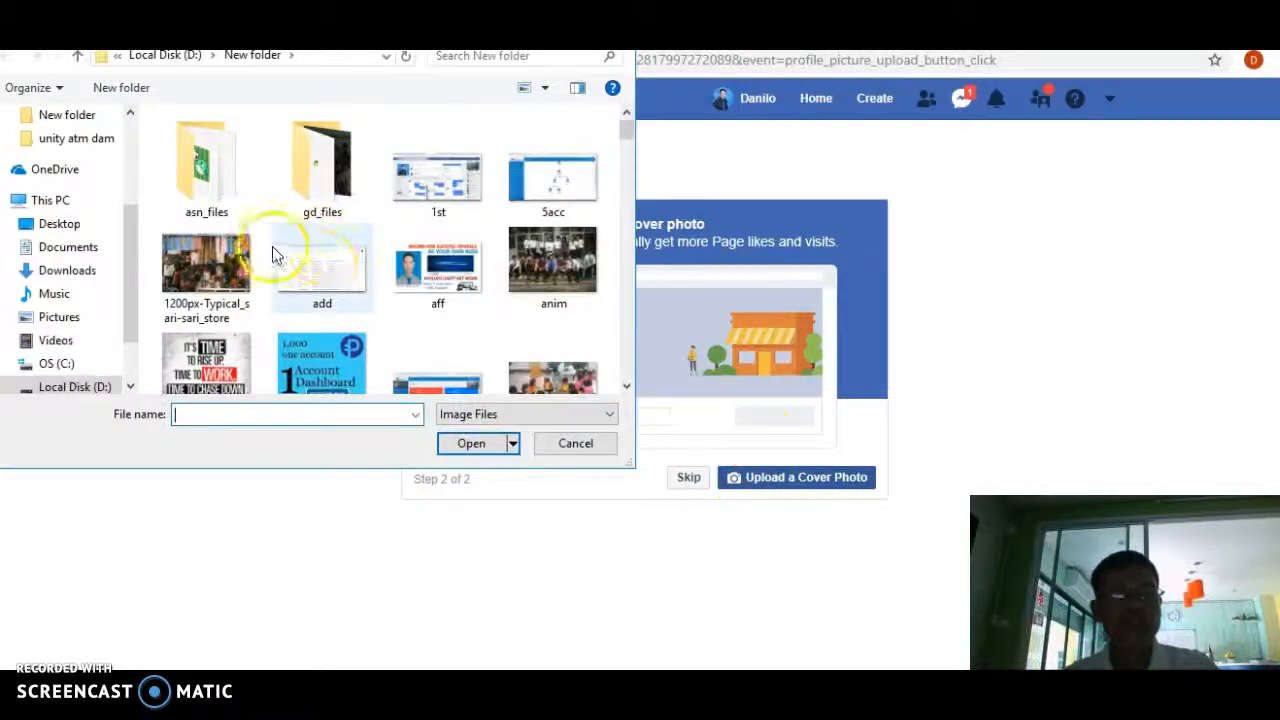
scroll(320, 268, "down", 5)
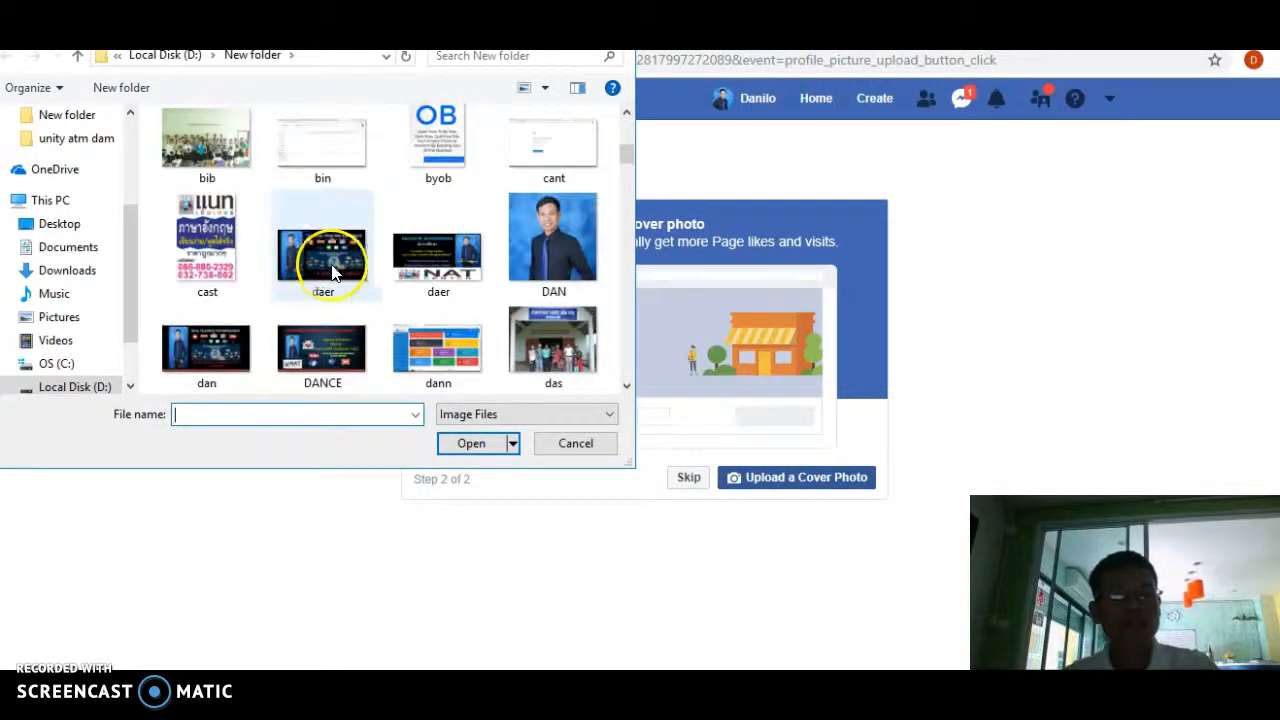
left_click(444, 318)
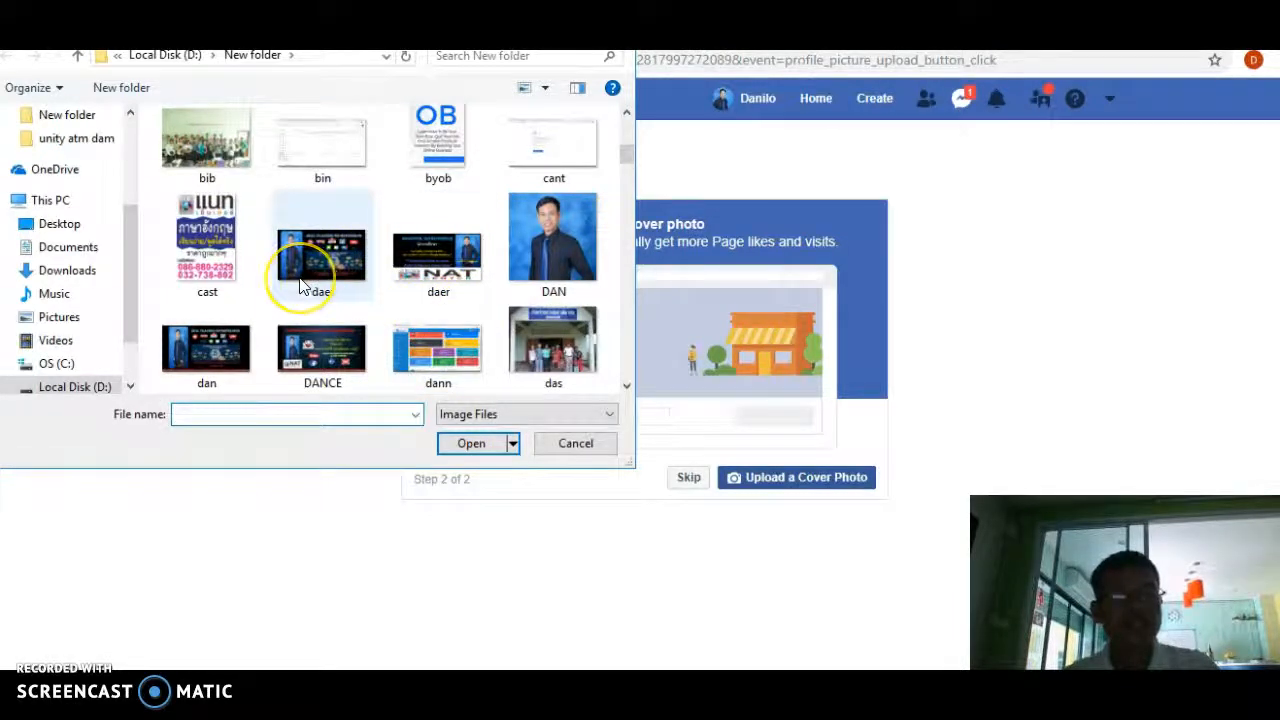
scroll(306, 284, "down", 1)
scroll(303, 283, "down", 1)
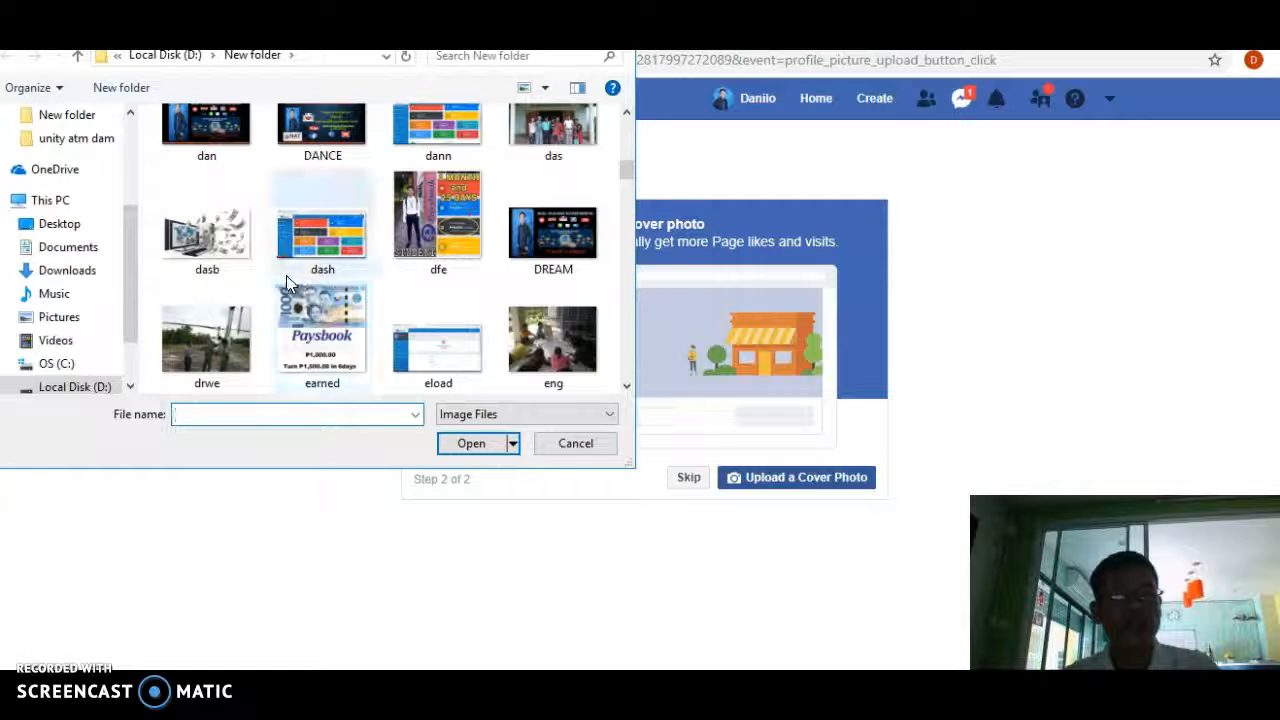
left_click(320, 278)
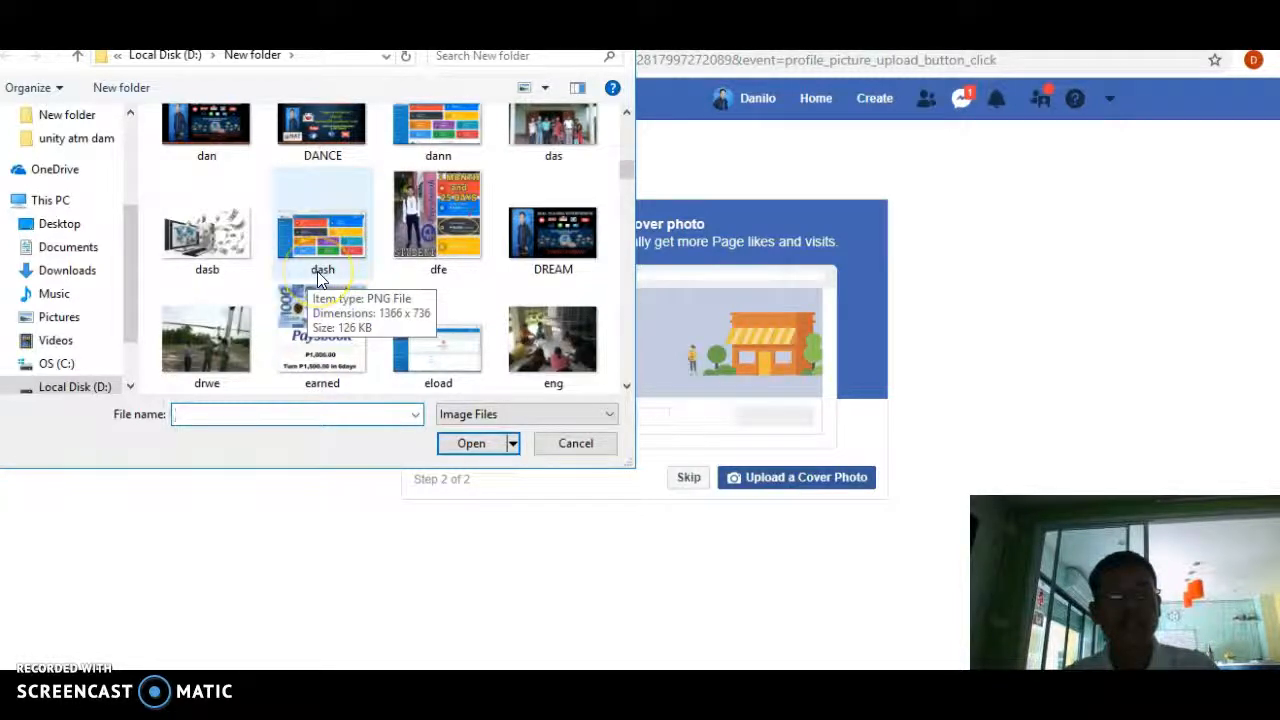
scroll(290, 260, "down", 2)
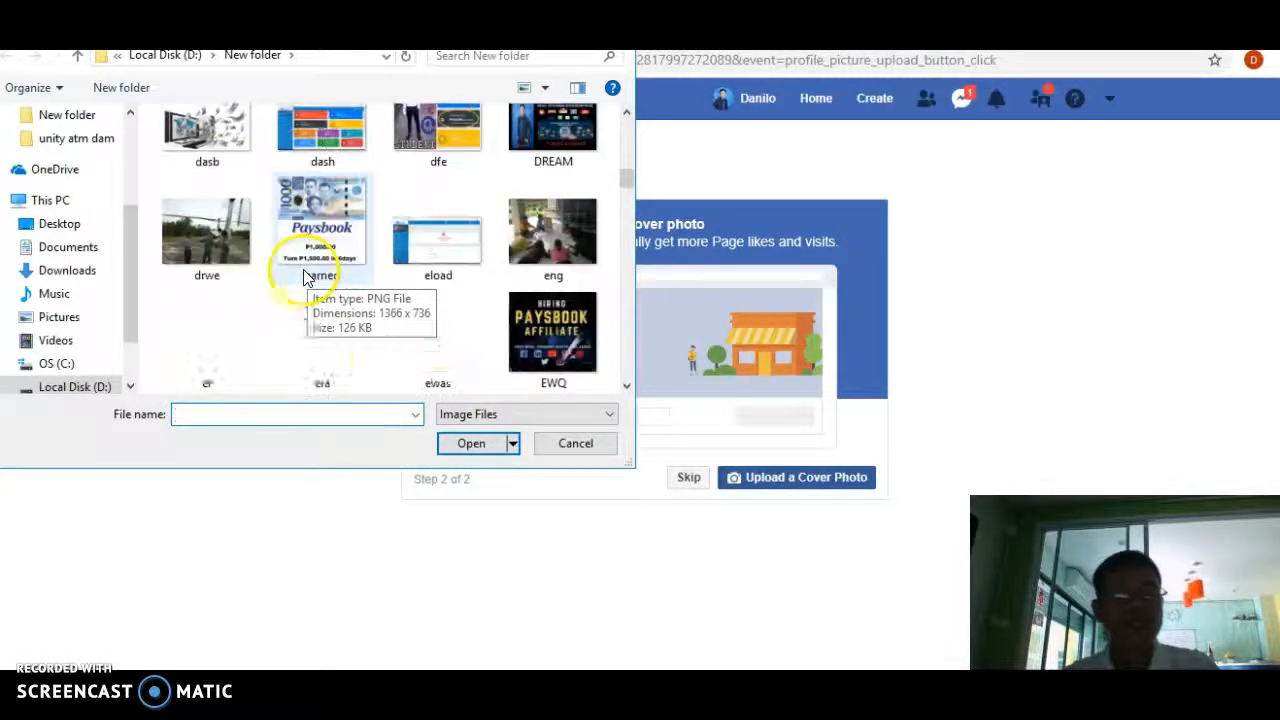
scroll(323, 275, "down", 4)
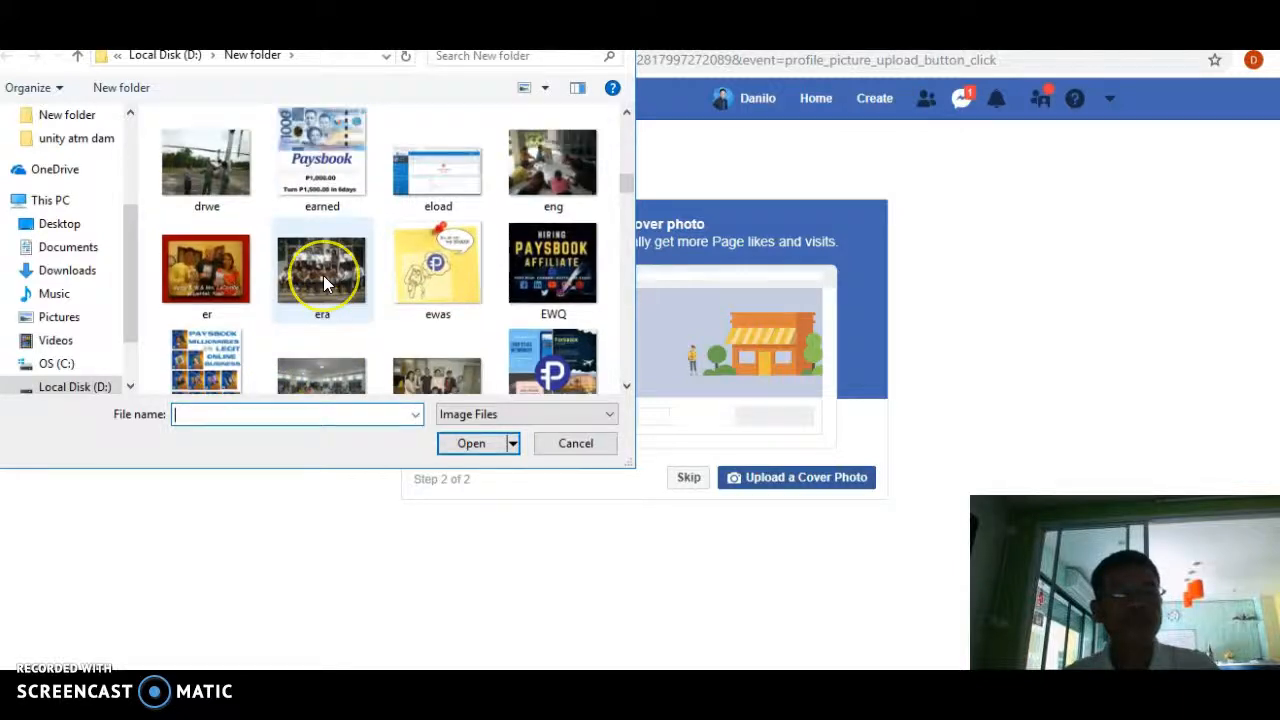
scroll(323, 282, "down", 3)
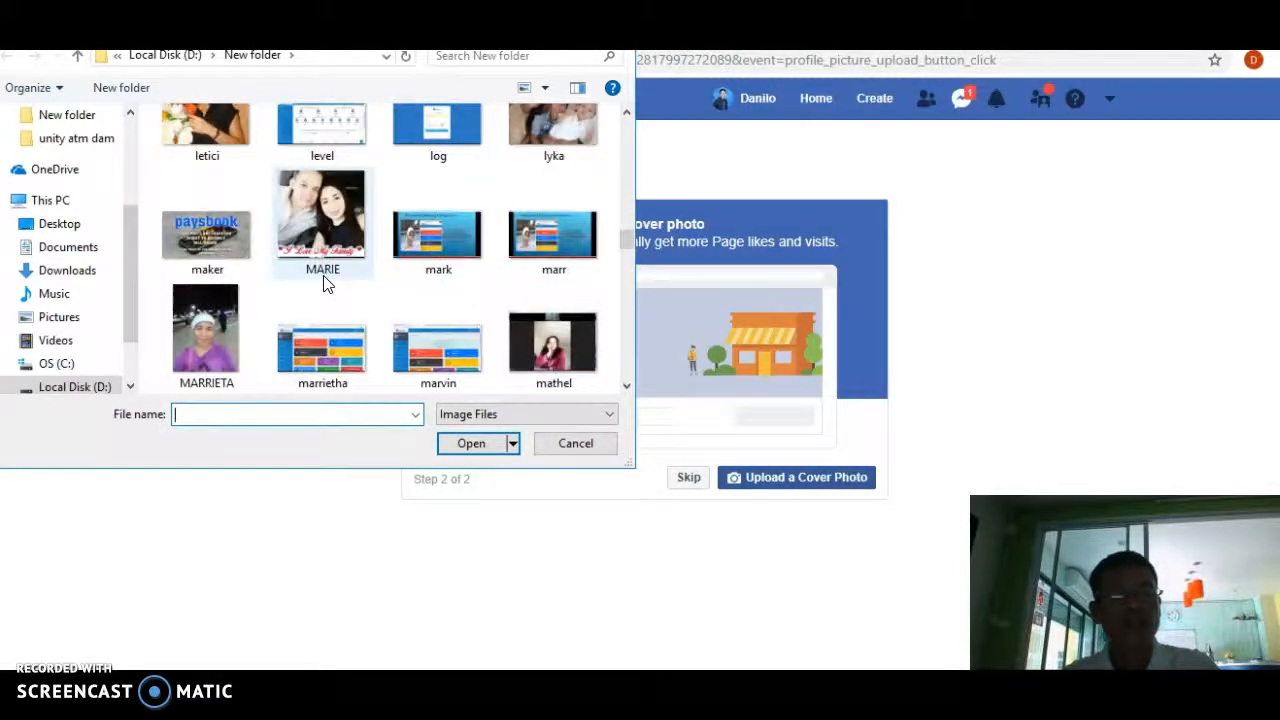
scroll(323, 282, "down", 3)
scroll(323, 280, "up", 10)
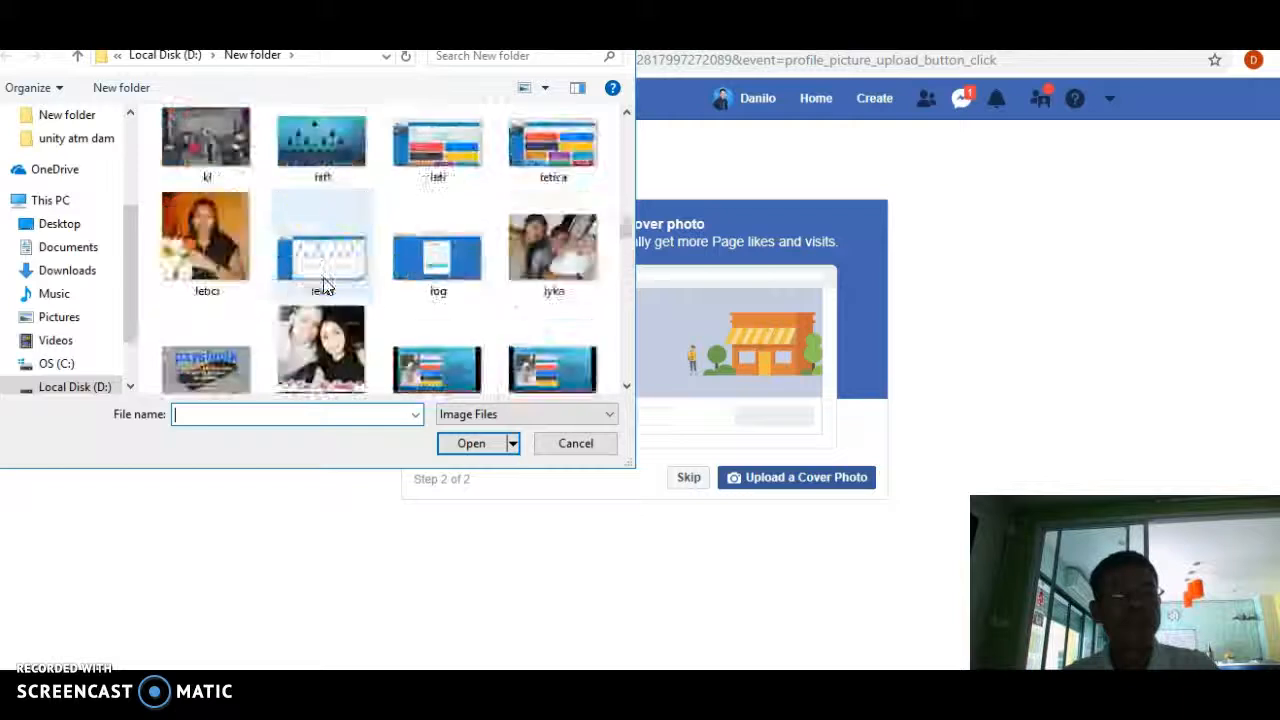
scroll(350, 290, "up", 2)
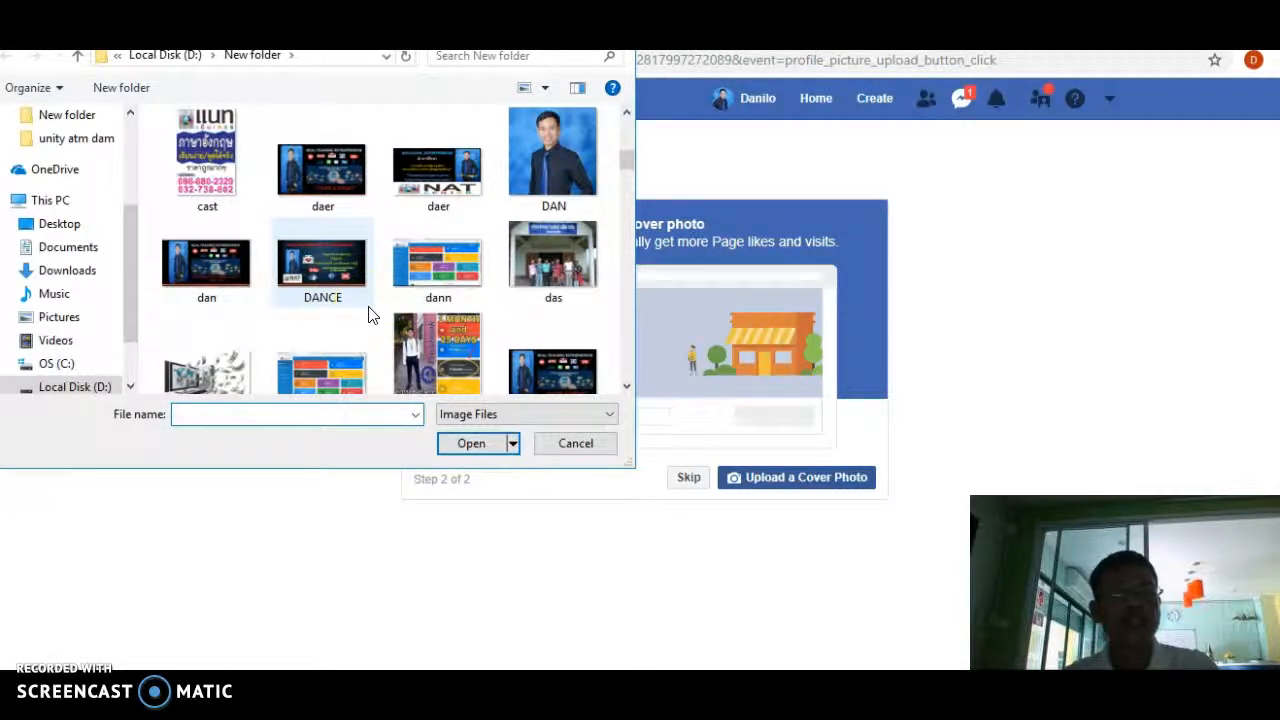
scroll(368, 315, "down", 9)
scroll(368, 315, "down", 6)
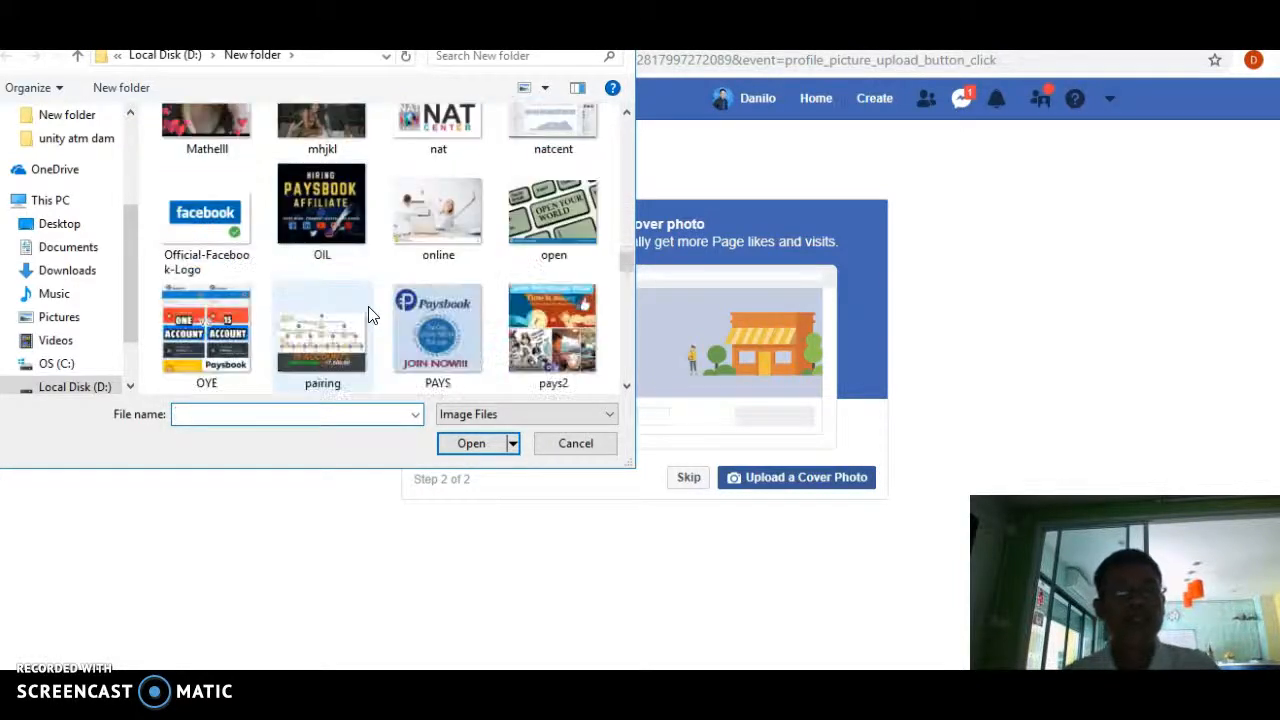
scroll(368, 312, "down", 8)
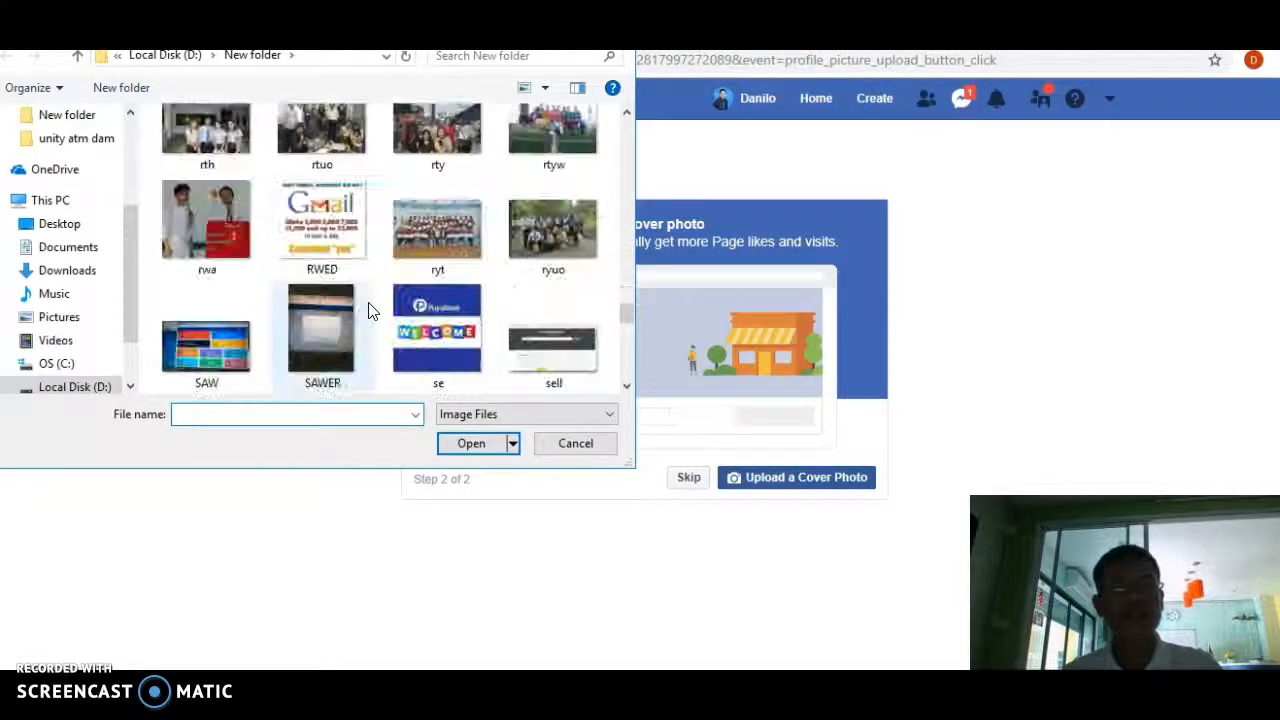
scroll(370, 315, "down", 4)
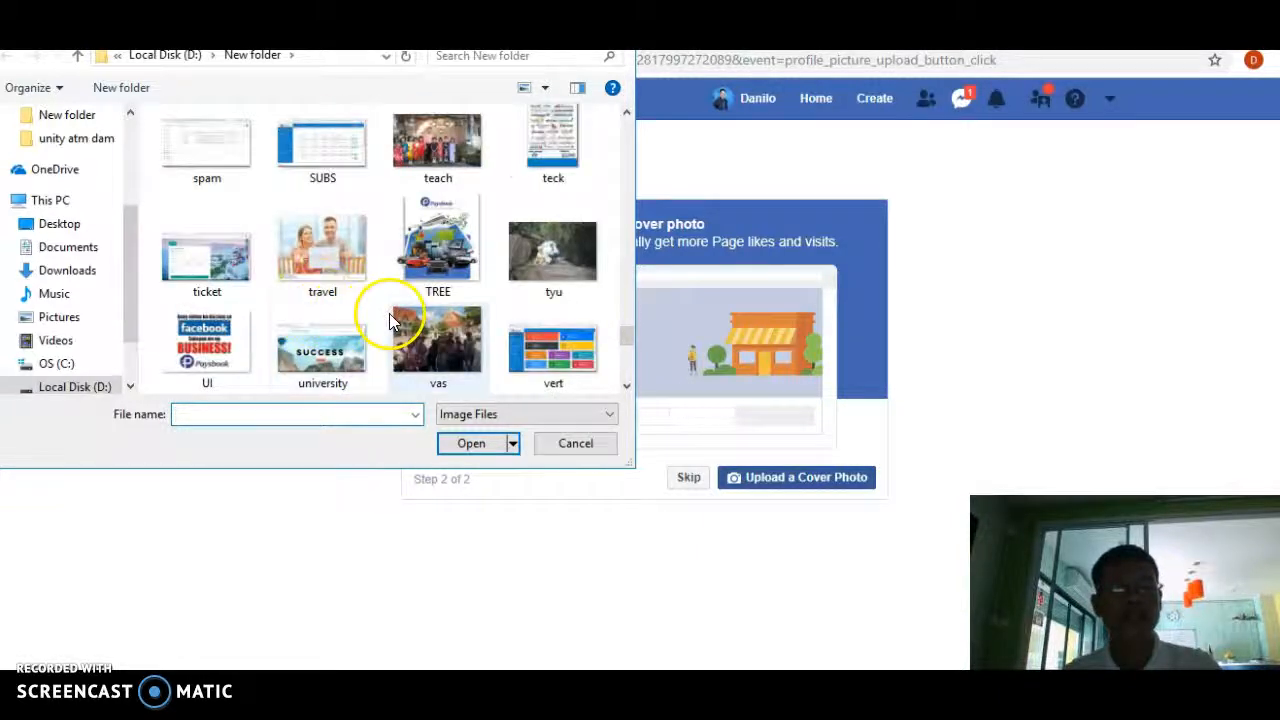
scroll(435, 301, "up", 12)
scroll(445, 298, "up", 12)
scroll(445, 298, "up", 6)
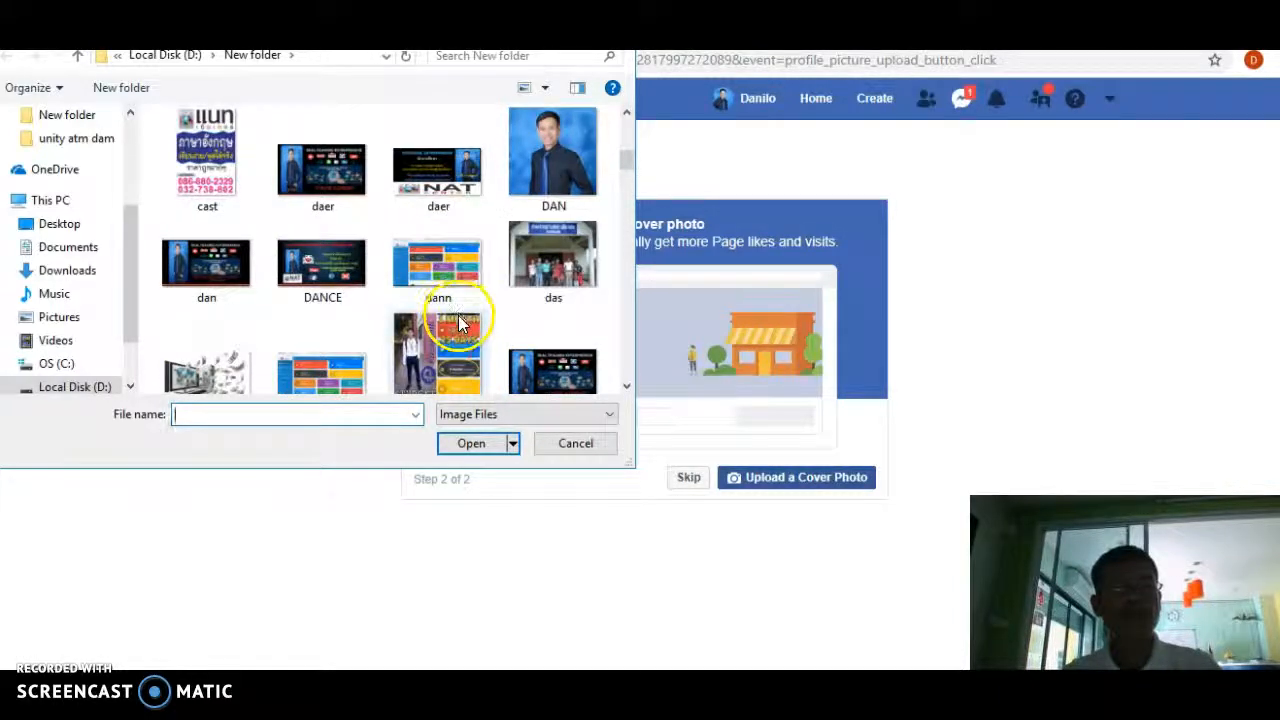
Submit the DREAM image from New folder as the Page's cover photo to complete the setup.
scroll(458, 322, "down", 1)
left_click(553, 368)
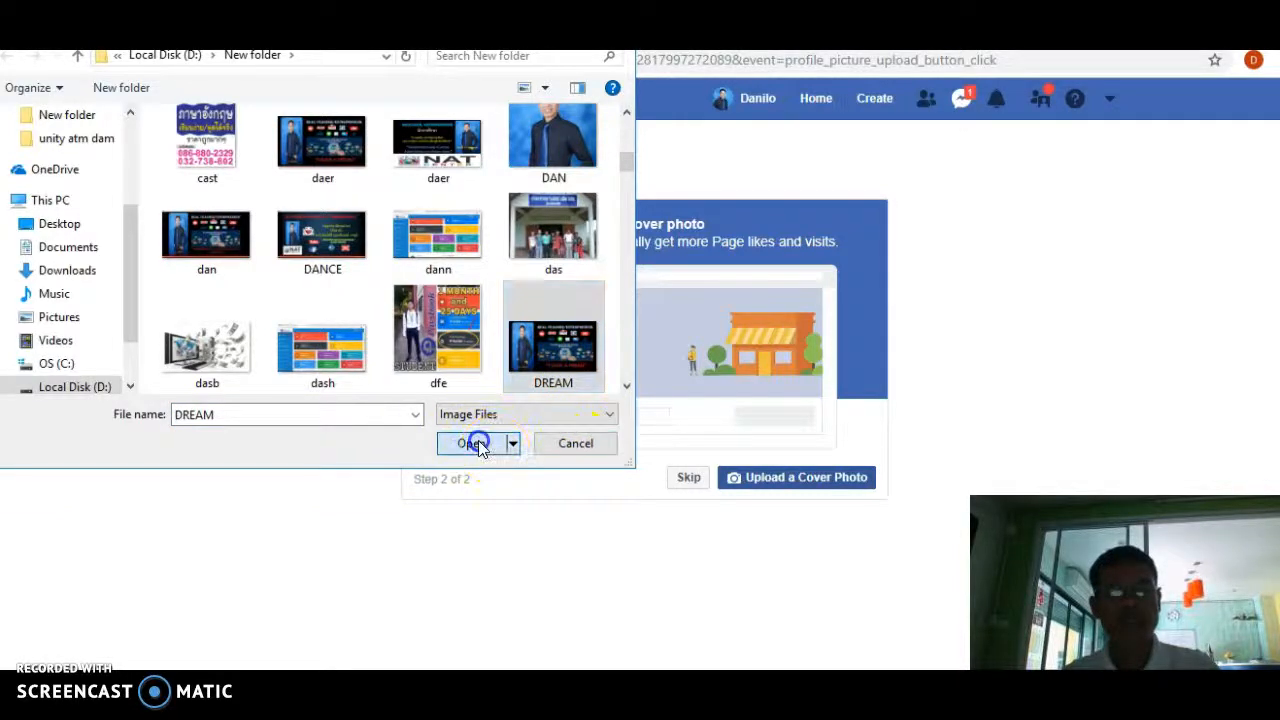
left_click(478, 443)
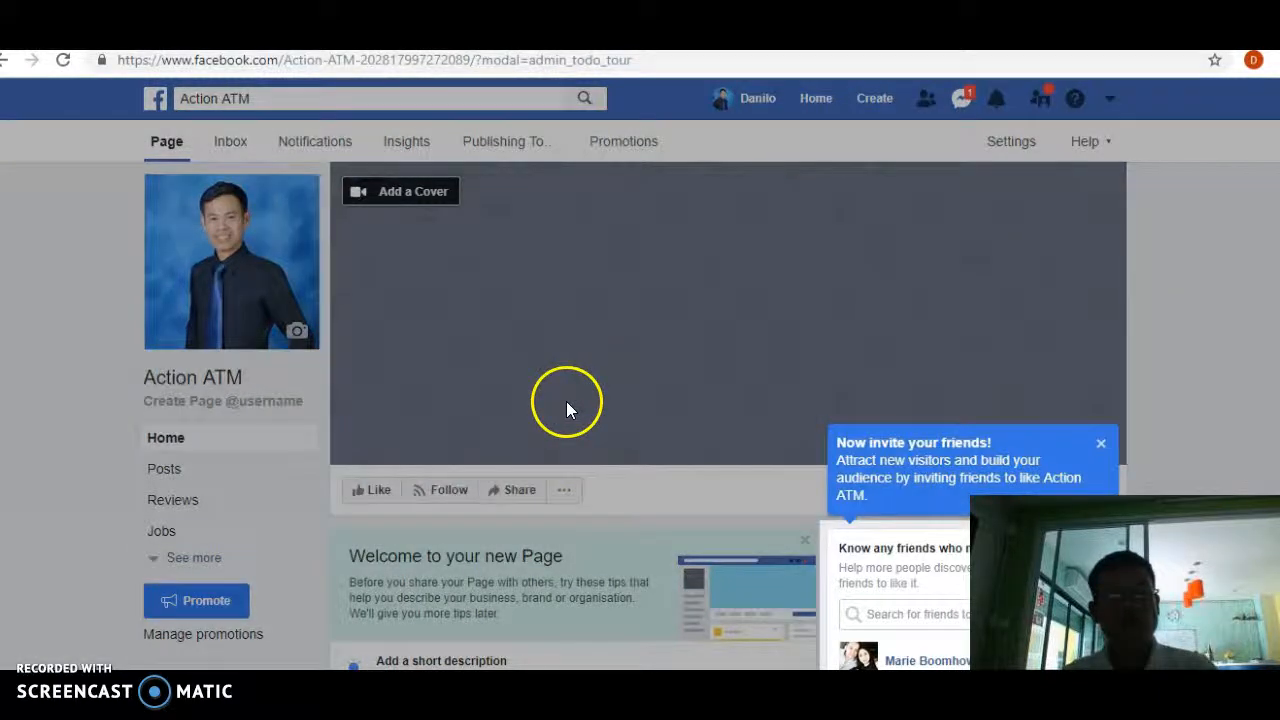
Dismiss the invite-friends tip and look over the new Page from its cover area to the post section.
left_click(1104, 443)
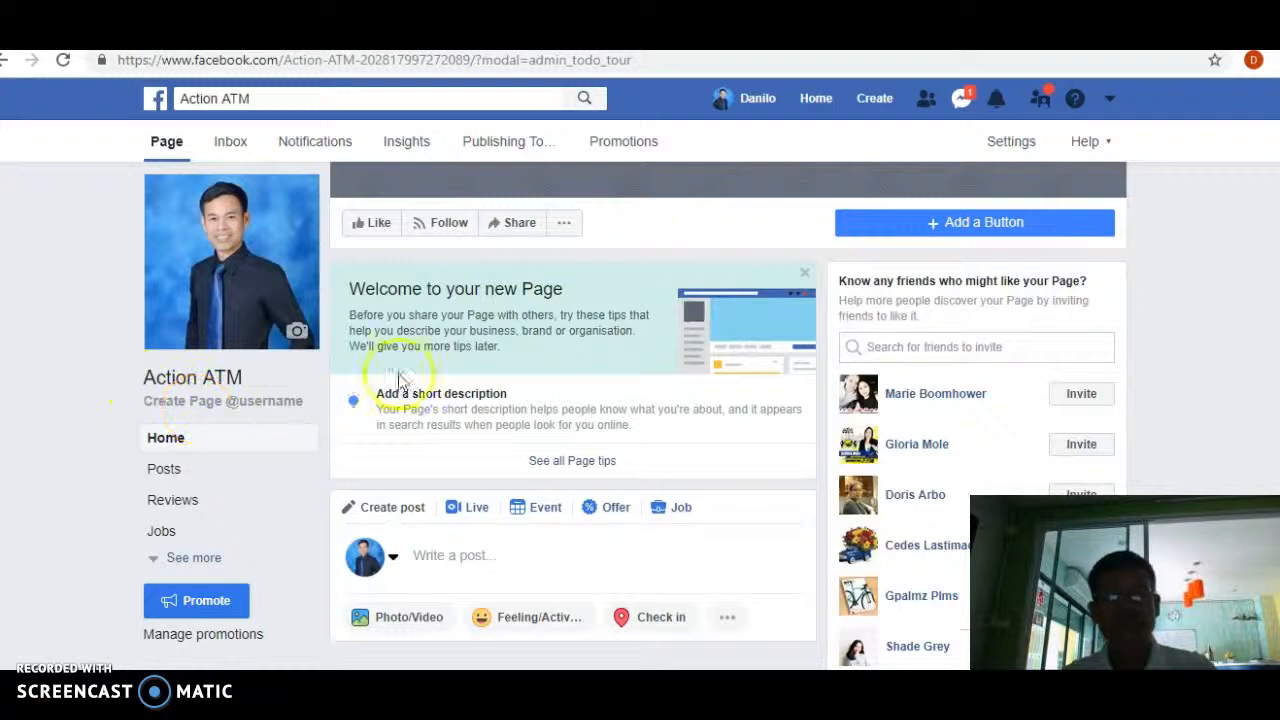
scroll(452, 363, "up", 3)
scroll(548, 380, "down", 5)
scroll(548, 382, "up", 5)
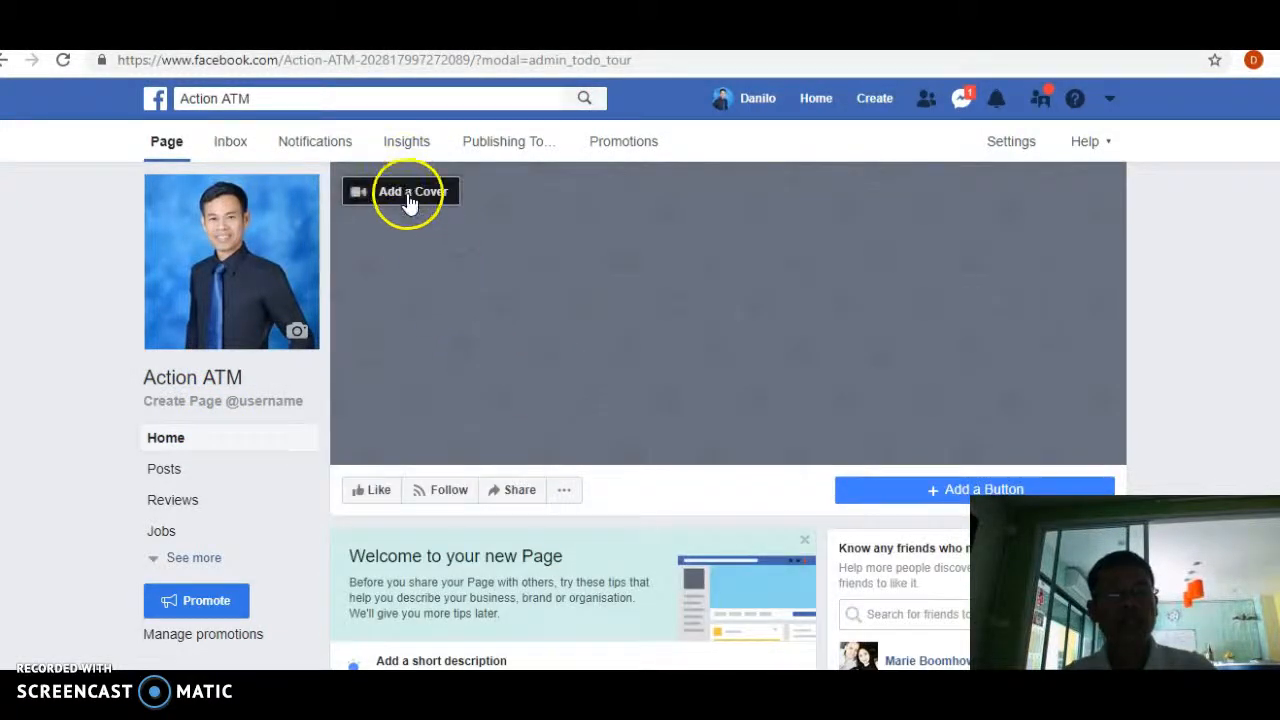
Start uploading a photo or video as the Page cover and open the unity atm dam folder on Local Disk (E:).
left_click(408, 198)
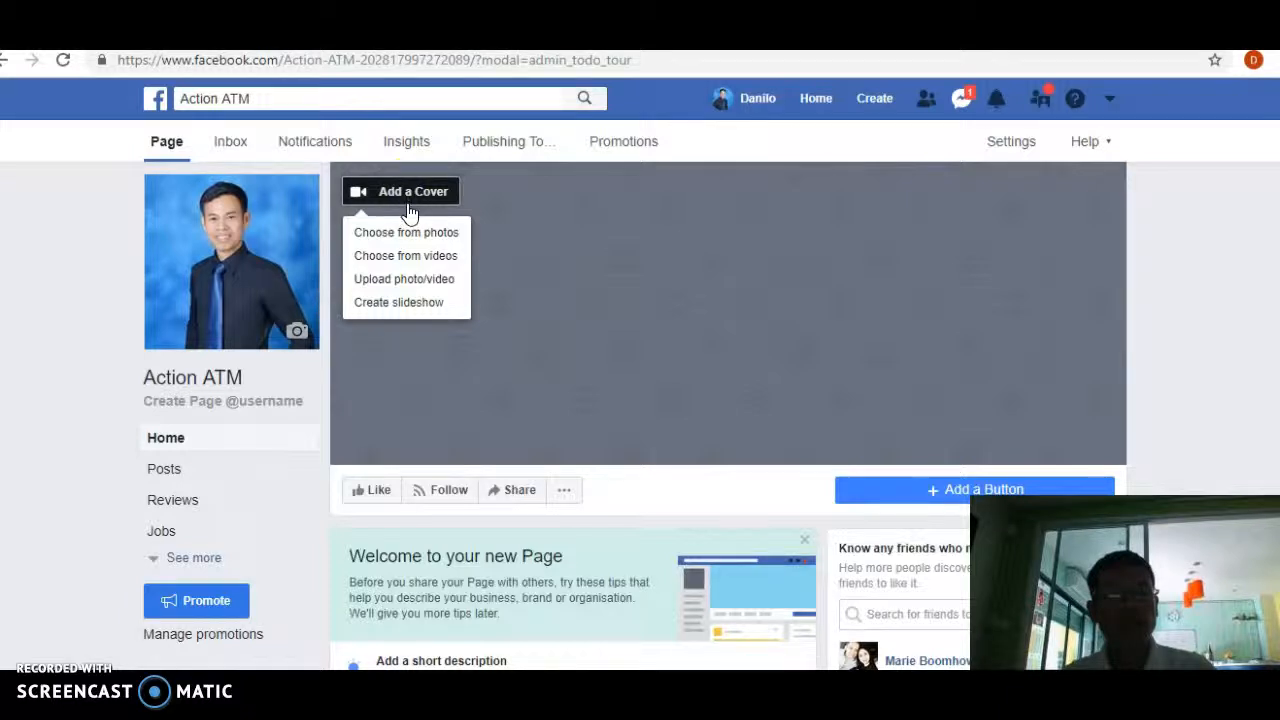
left_click(404, 284)
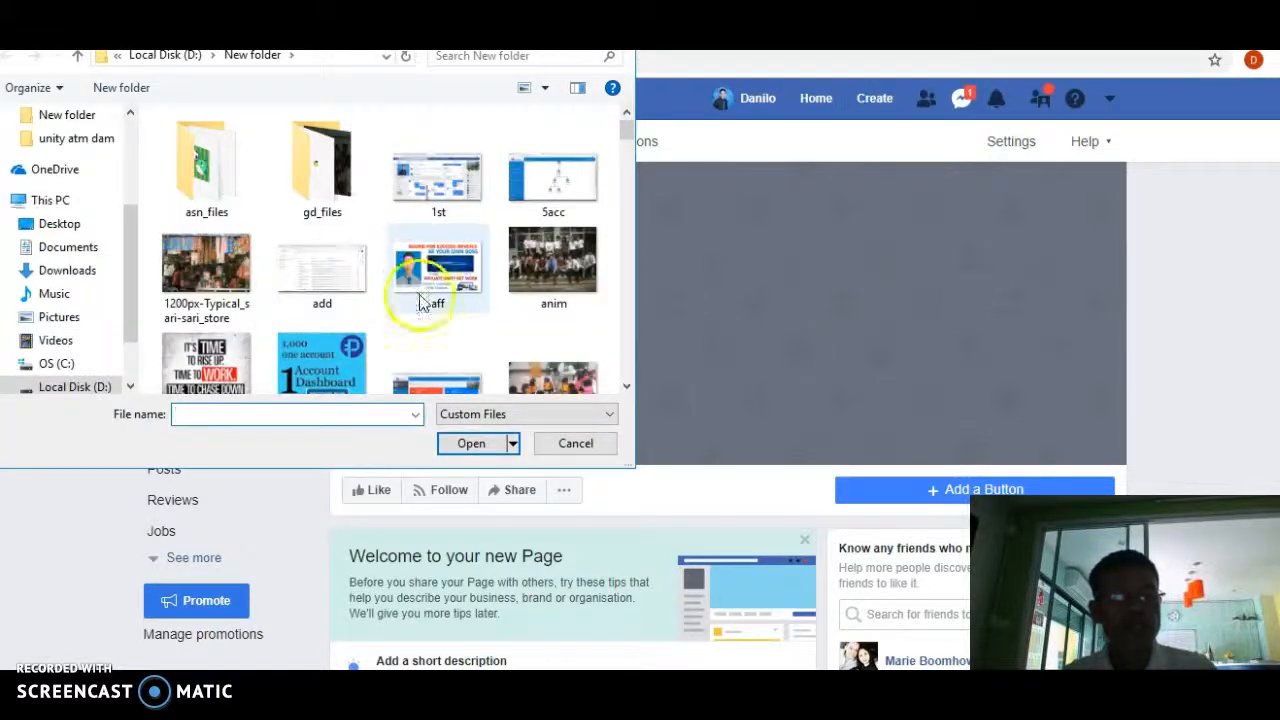
scroll(112, 355, "down", 2)
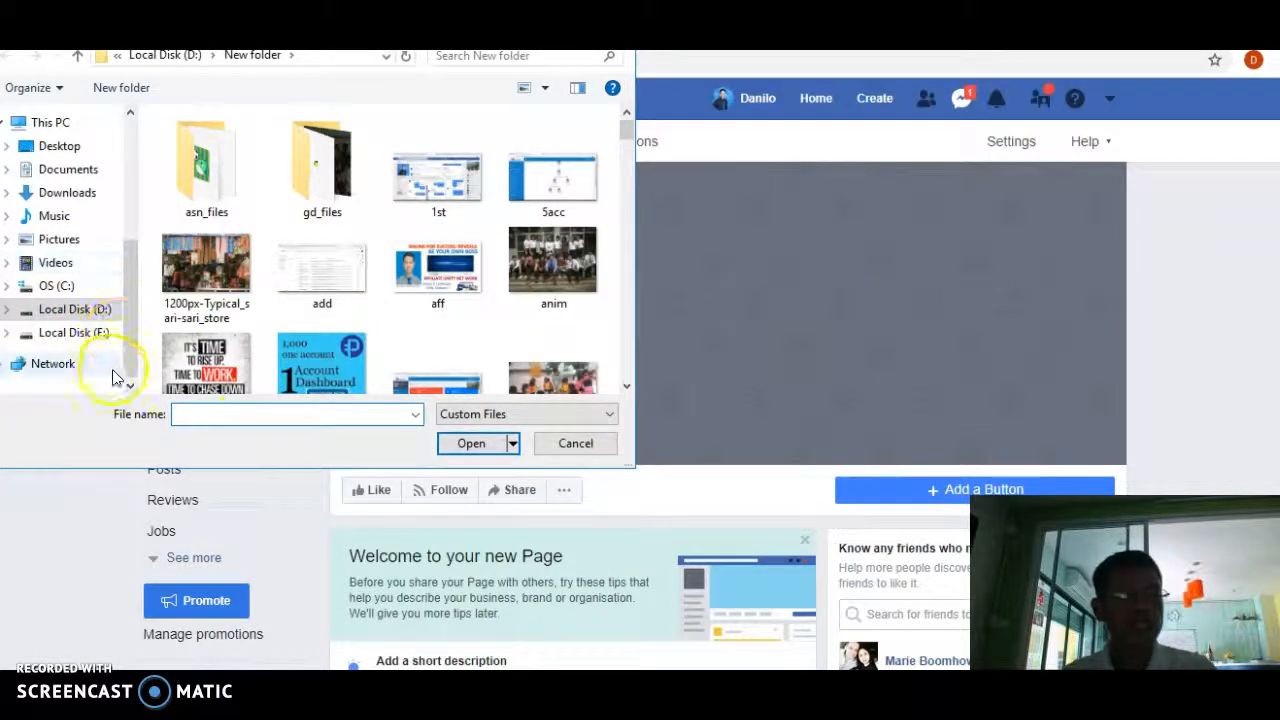
left_click(66, 342)
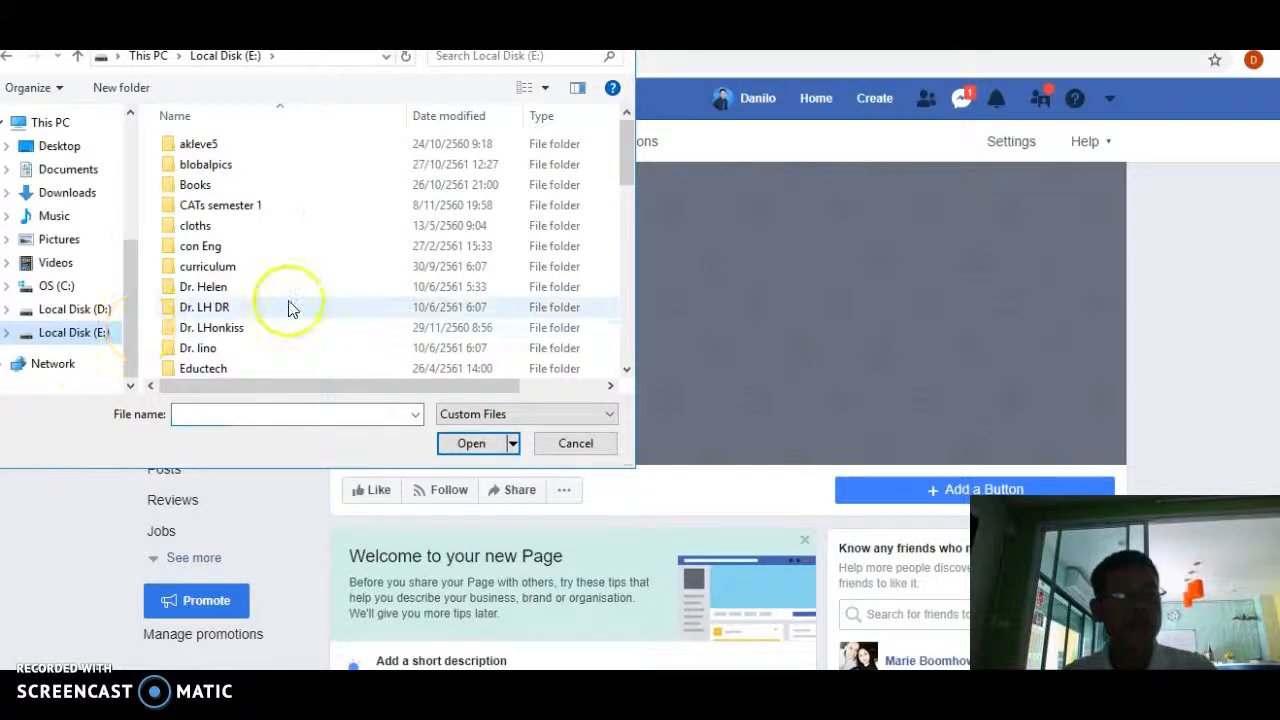
scroll(288, 308, "down", 2)
scroll(288, 308, "down", 2)
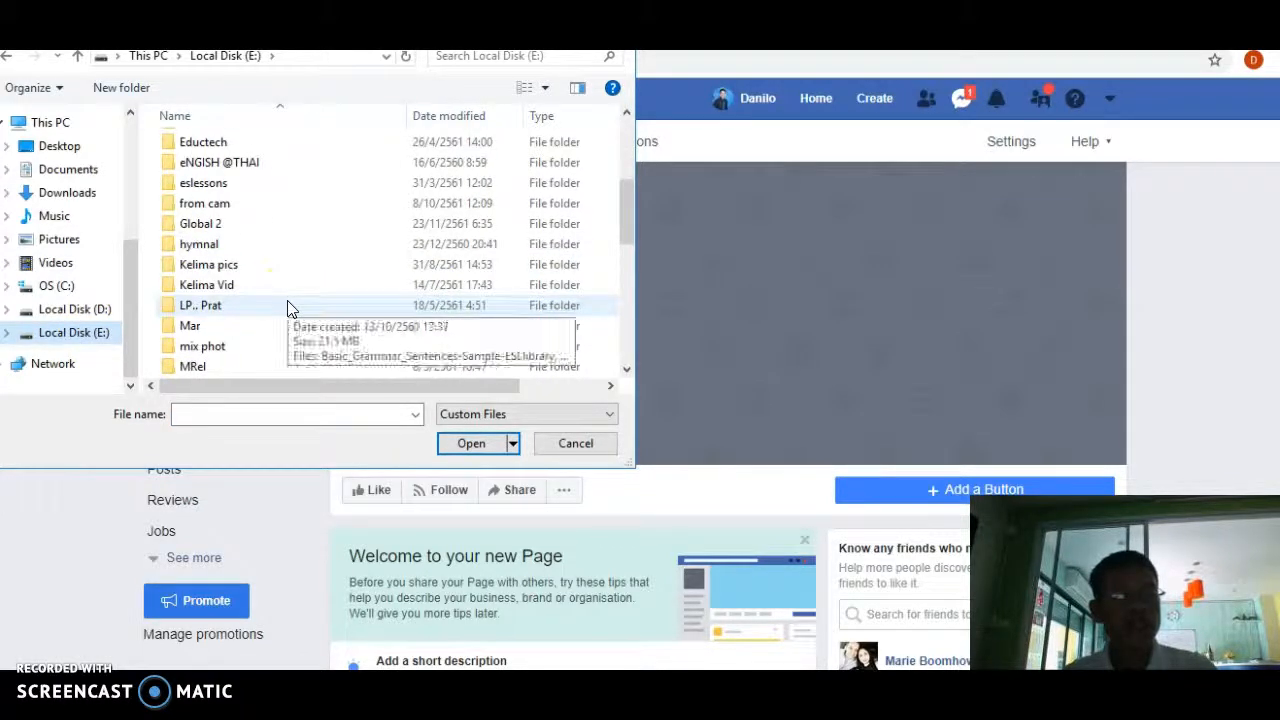
scroll(288, 308, "down", 4)
scroll(288, 308, "down", 2)
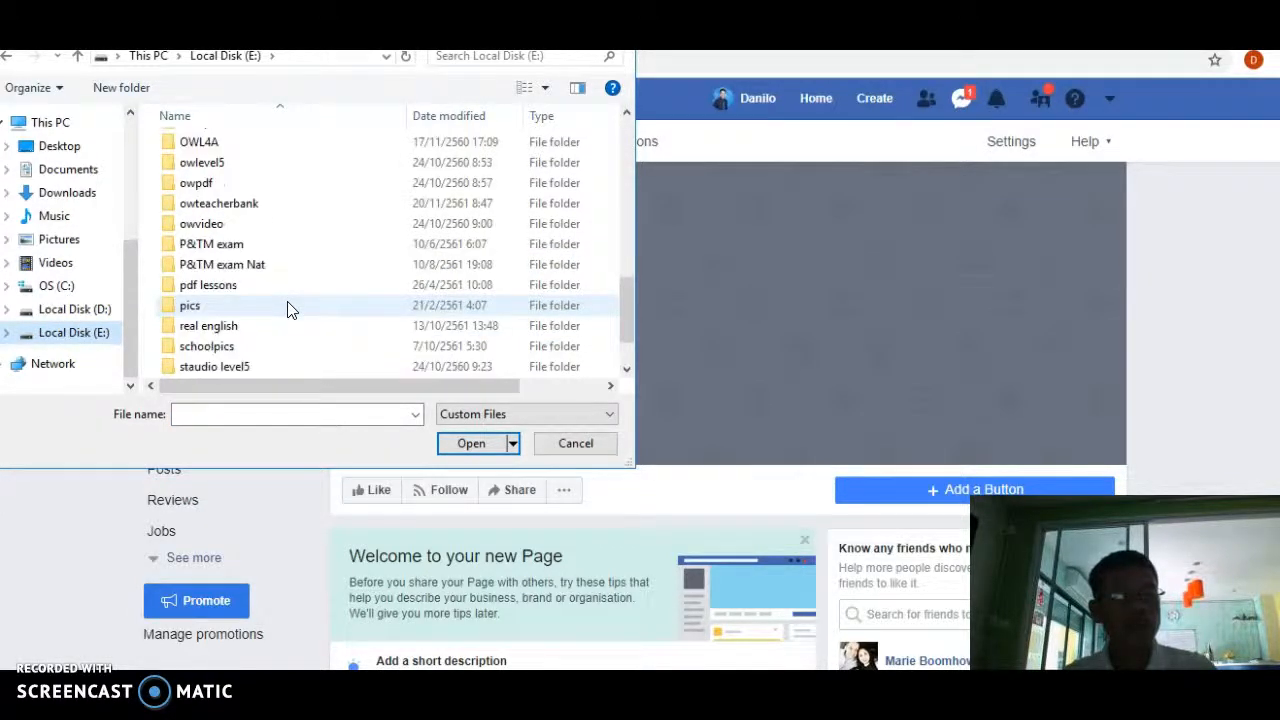
scroll(288, 308, "down", 1)
double_click(234, 345)
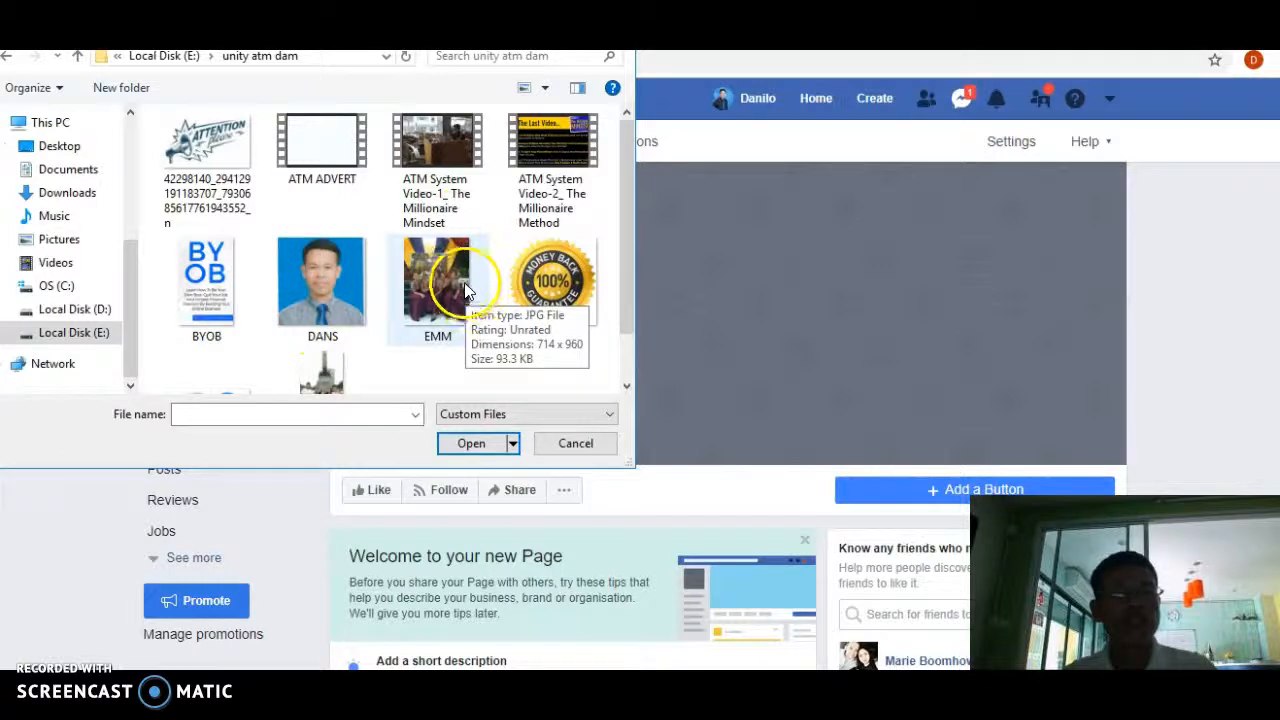
Try to upload ATM System Video-1_ The Millionaire Mindset as the Page's cover video, and dismiss the resulting message.
scroll(309, 238, "down", 1)
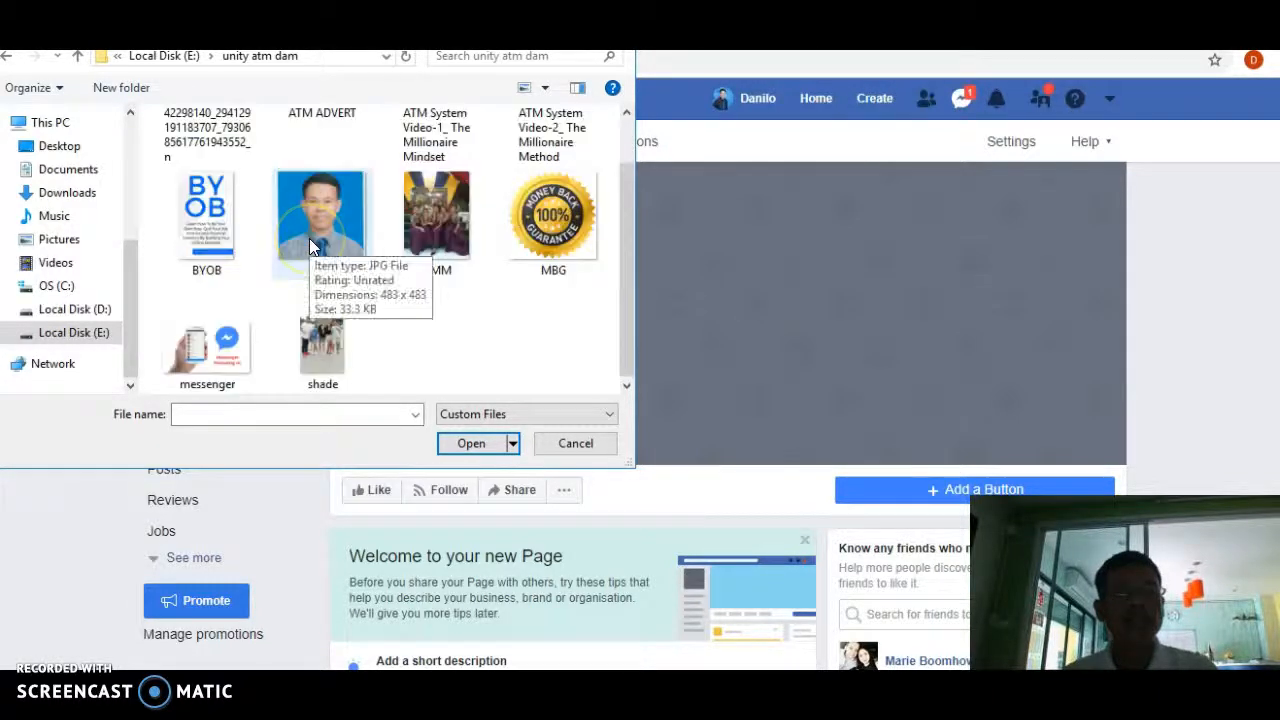
scroll(309, 238, "up", 1)
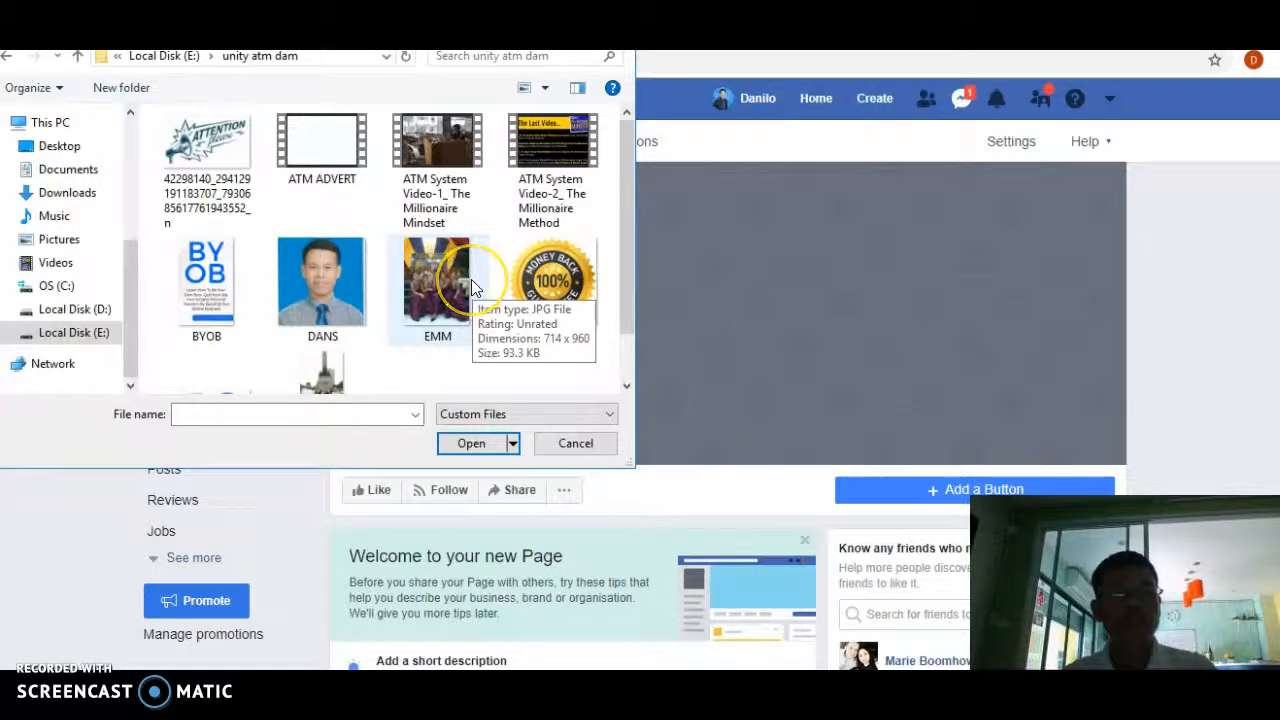
left_click(428, 161)
left_click(469, 445)
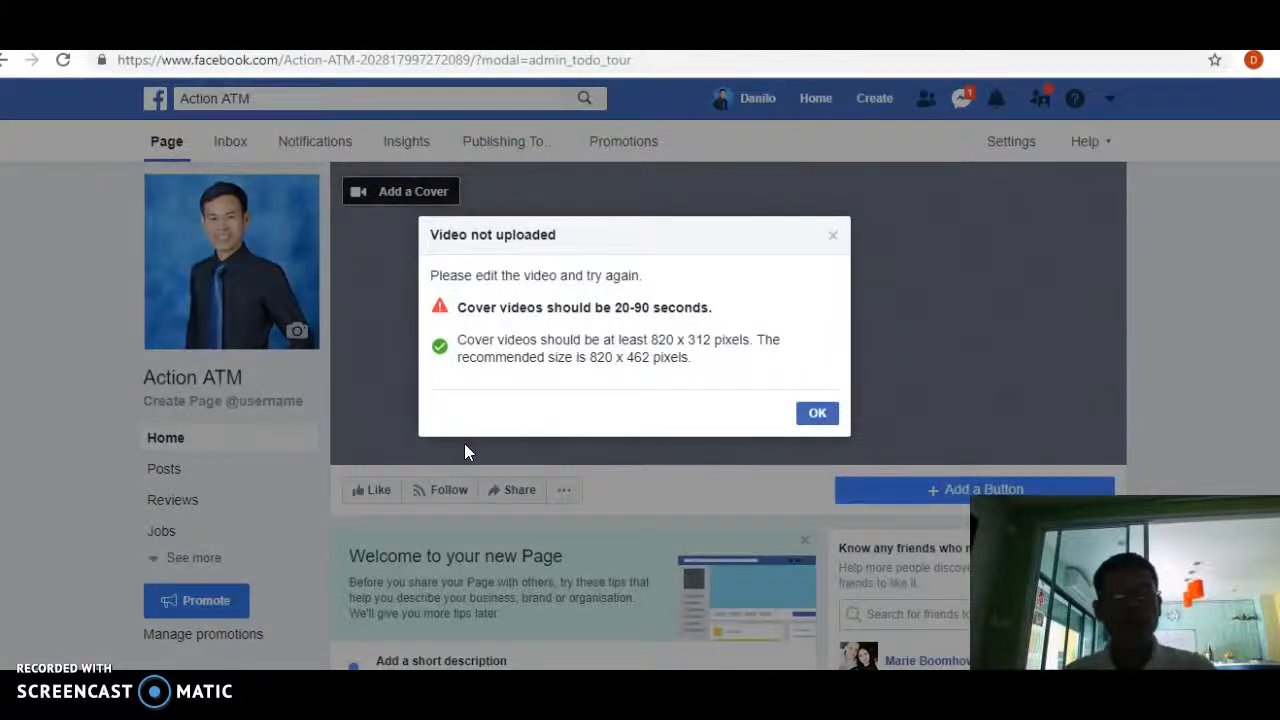
left_click(818, 414)
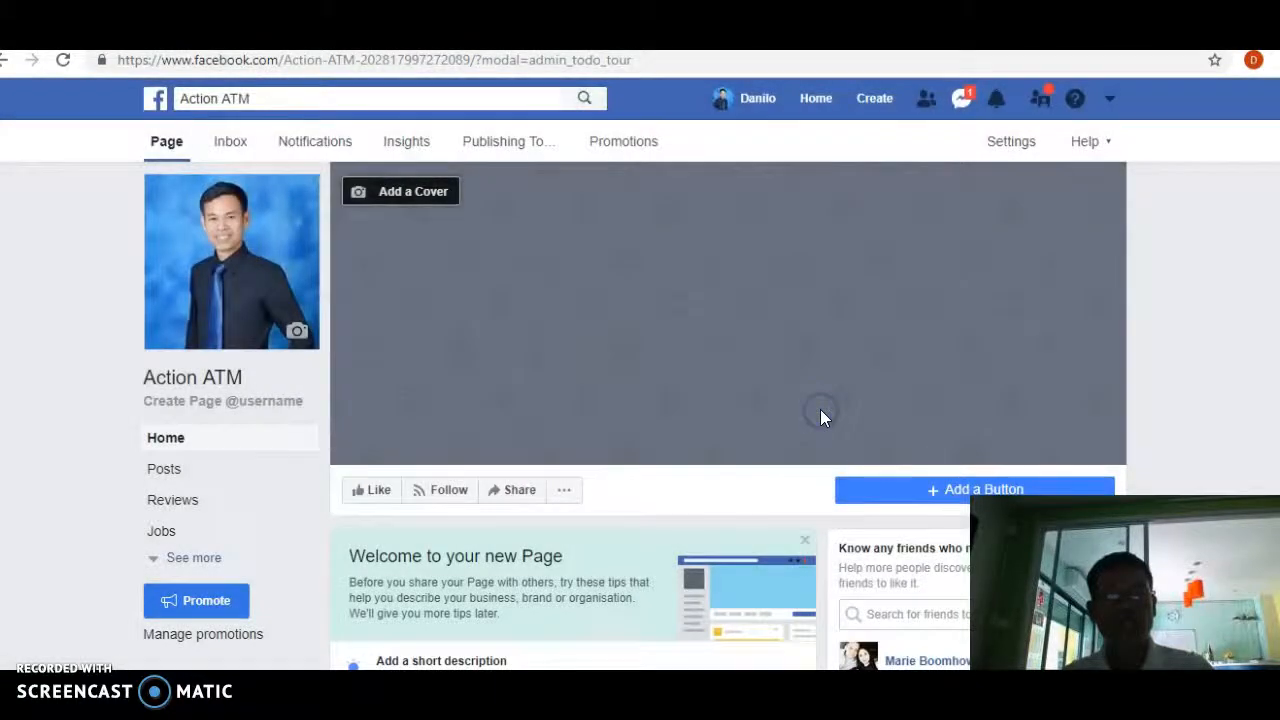
scroll(542, 338, "down", 4)
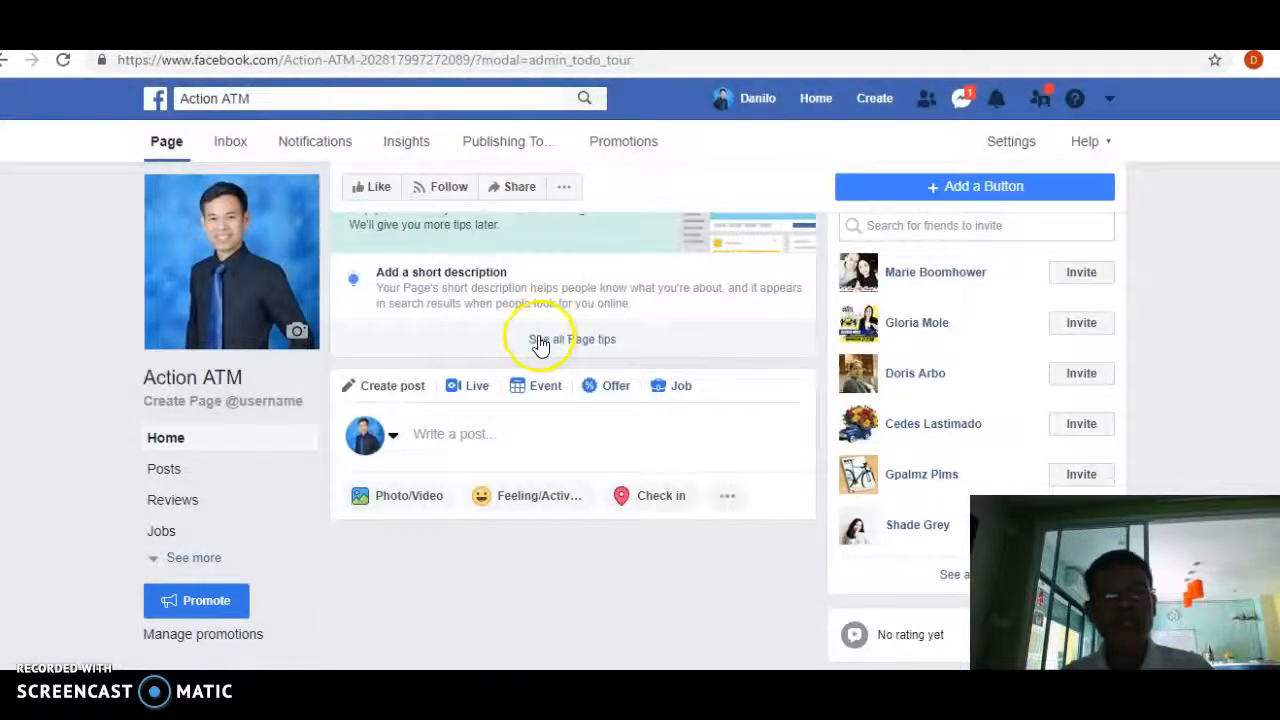
Upload the "Attention please" megaphone image from the unity atm dam folder as the Page's cover photo and save the cover.
scroll(543, 340, "up", 4)
left_click(390, 193)
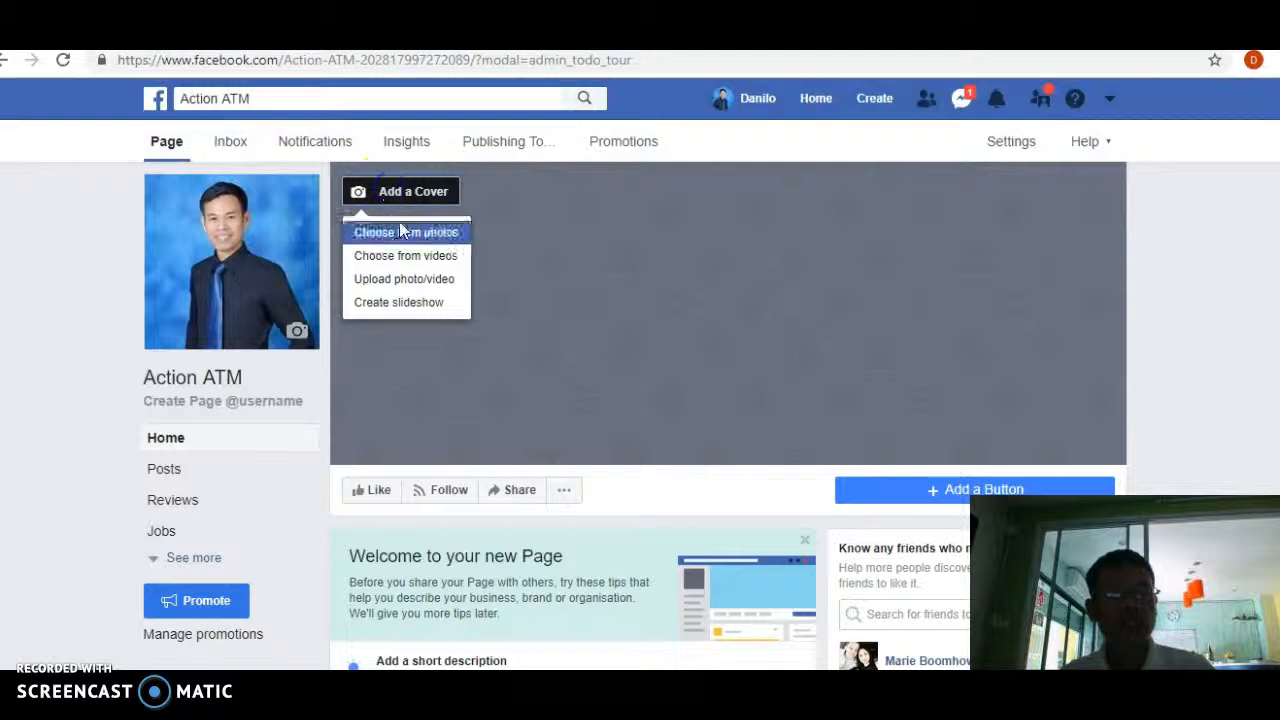
left_click(408, 280)
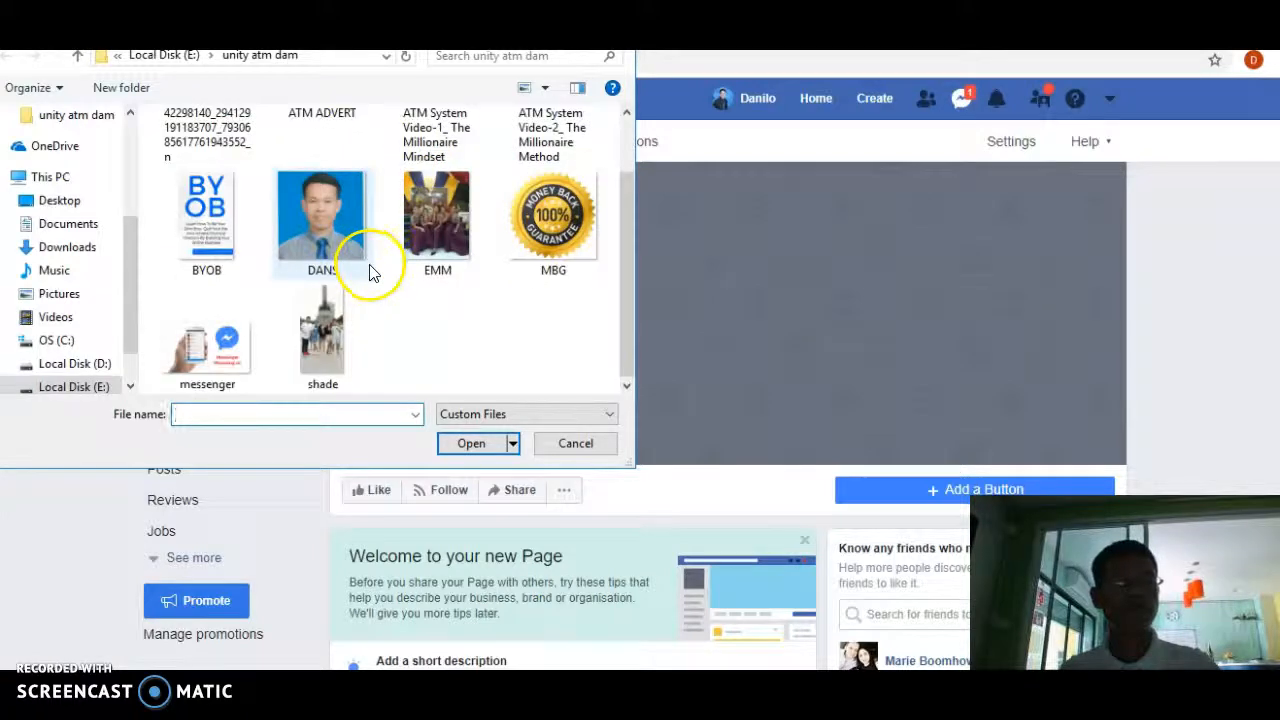
scroll(370, 270, "up", 1)
left_click(222, 195)
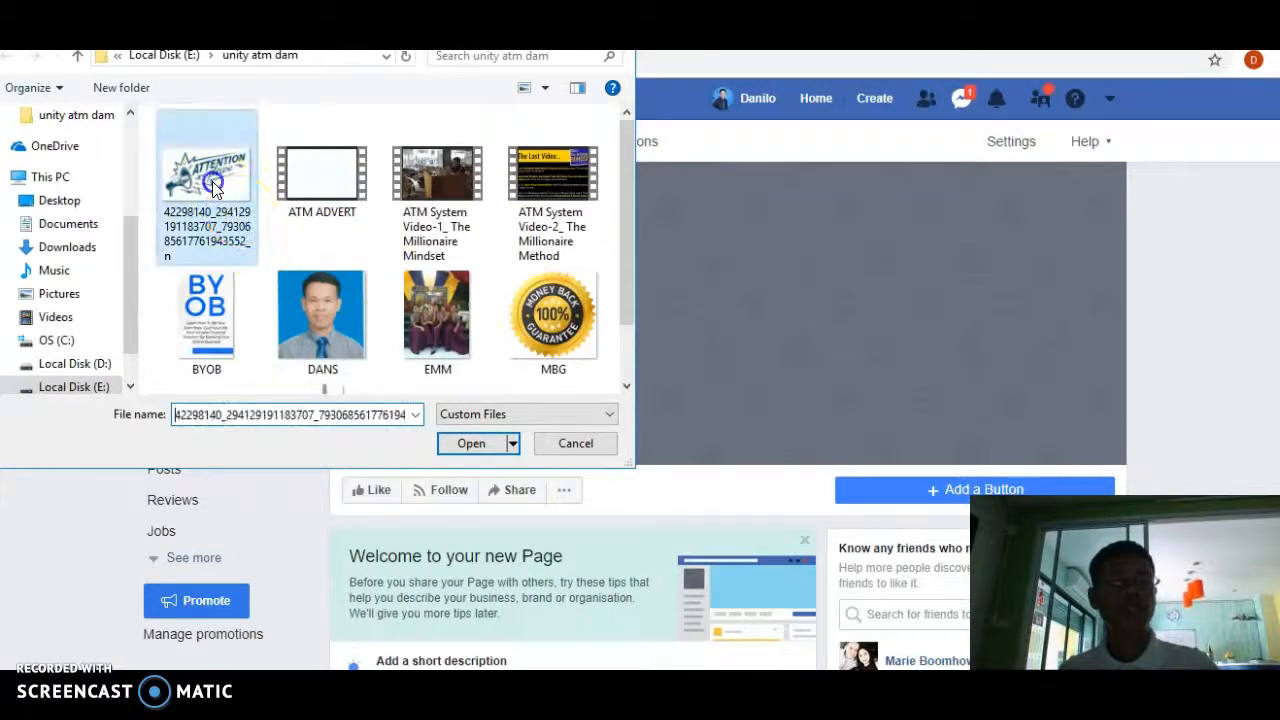
left_click(457, 444)
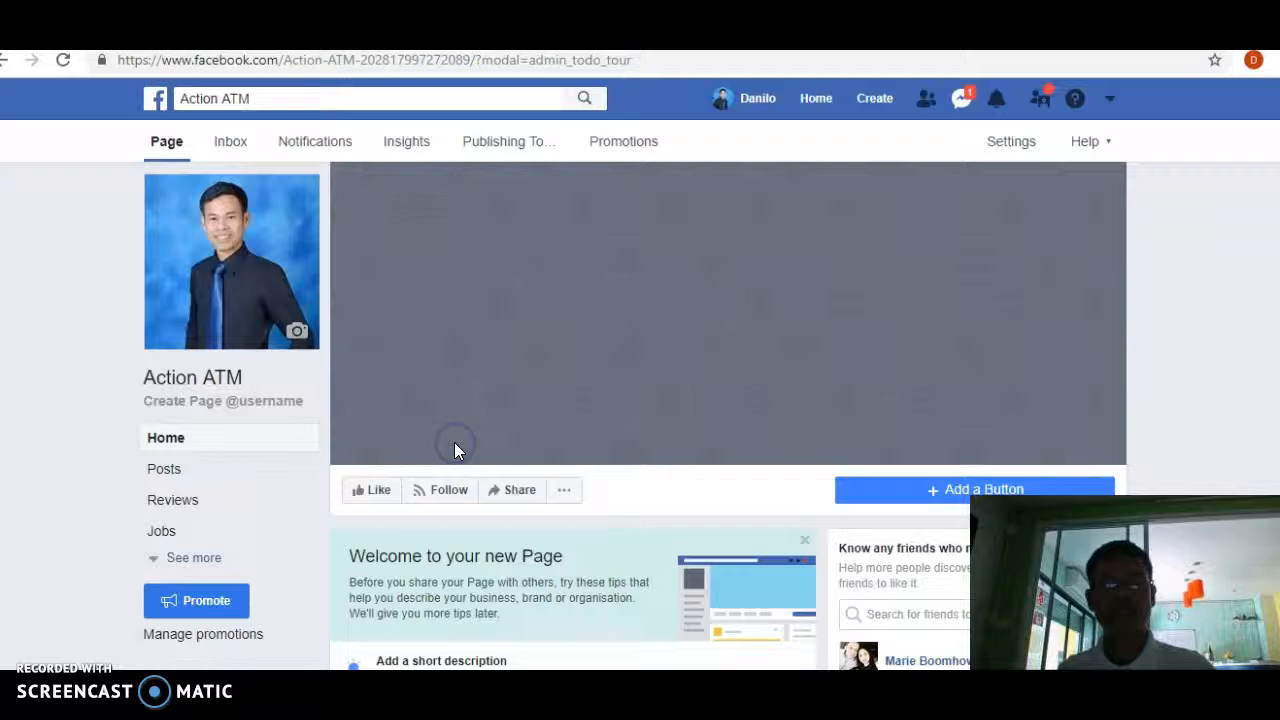
left_click_drag(454, 442, 623, 266)
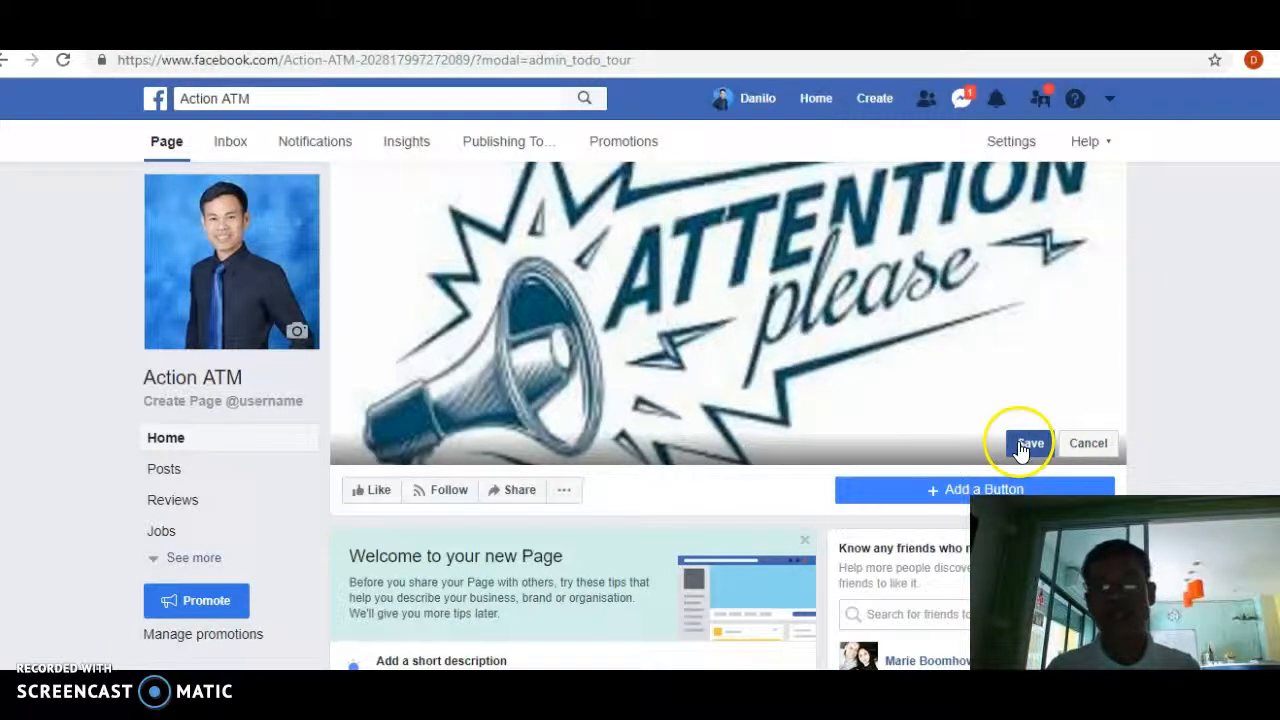
left_click(1020, 443)
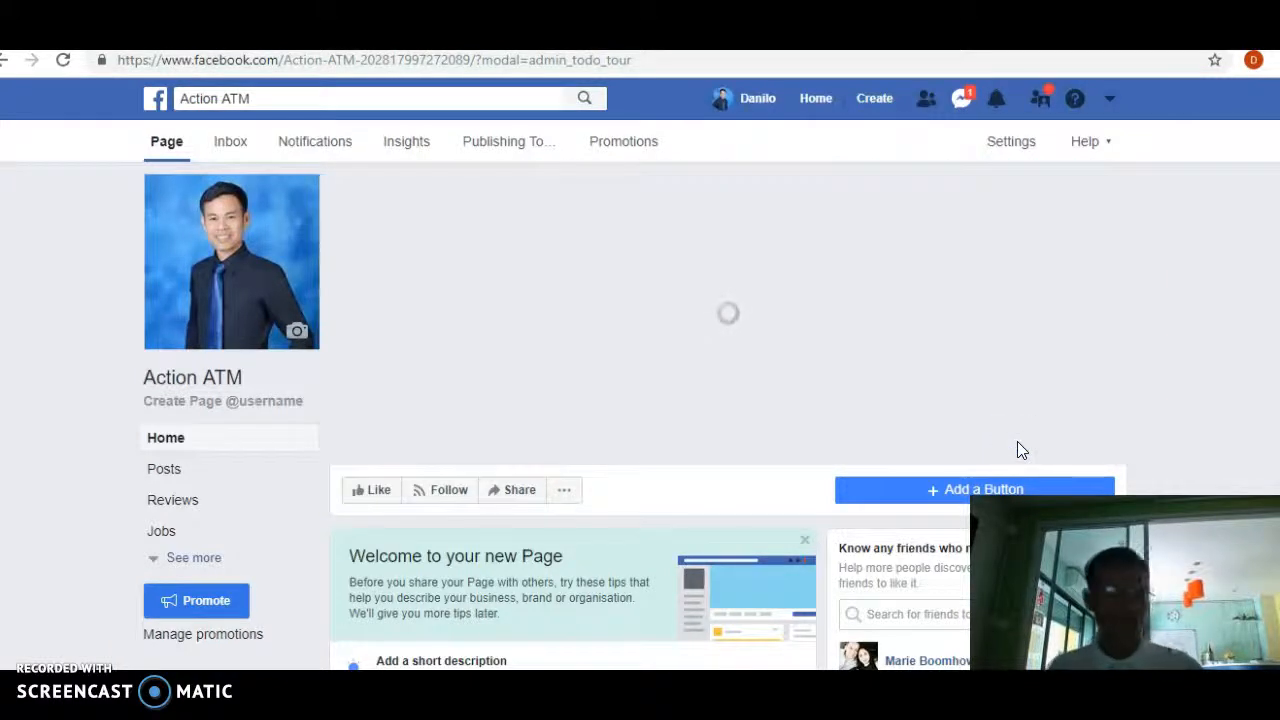
left_click(722, 357)
Start a photo/video post on the Page and upload ATM System Video-1_ The Millionaire Mindset from the unity atm dam folder.
scroll(720, 362, "down", 3)
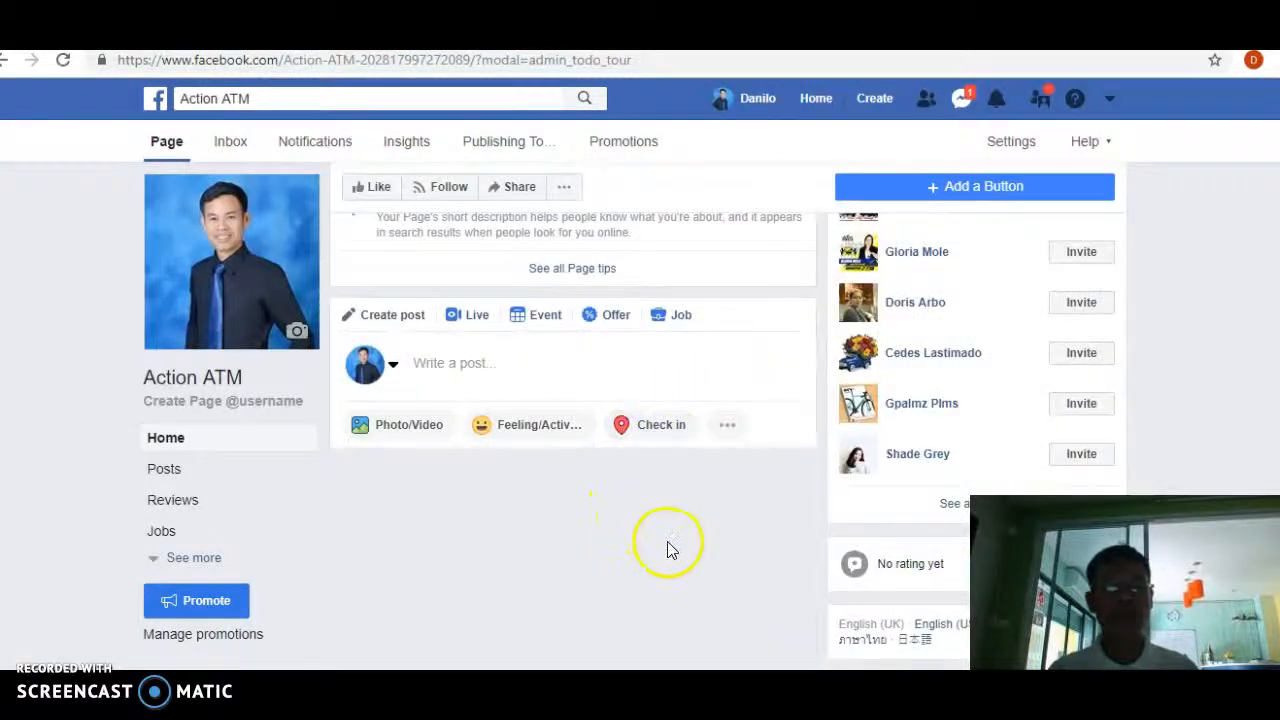
scroll(650, 480, "up", 3)
scroll(649, 478, "down", 3)
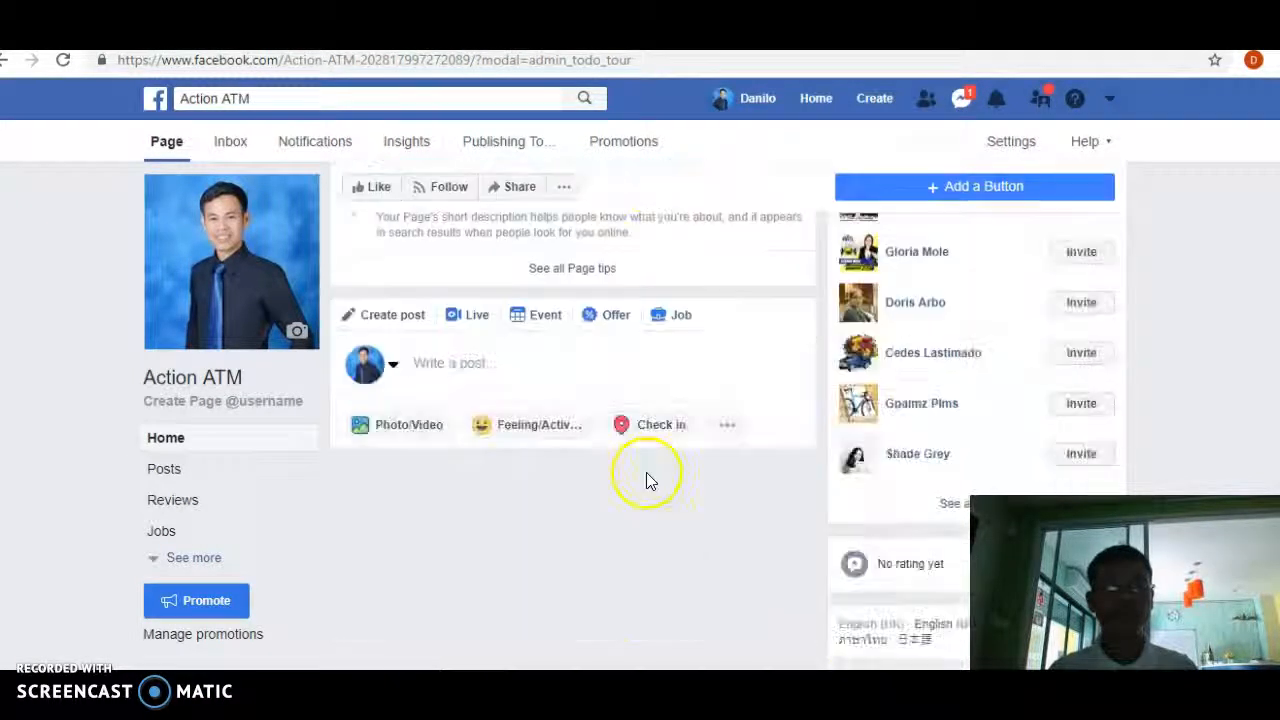
left_click(416, 430)
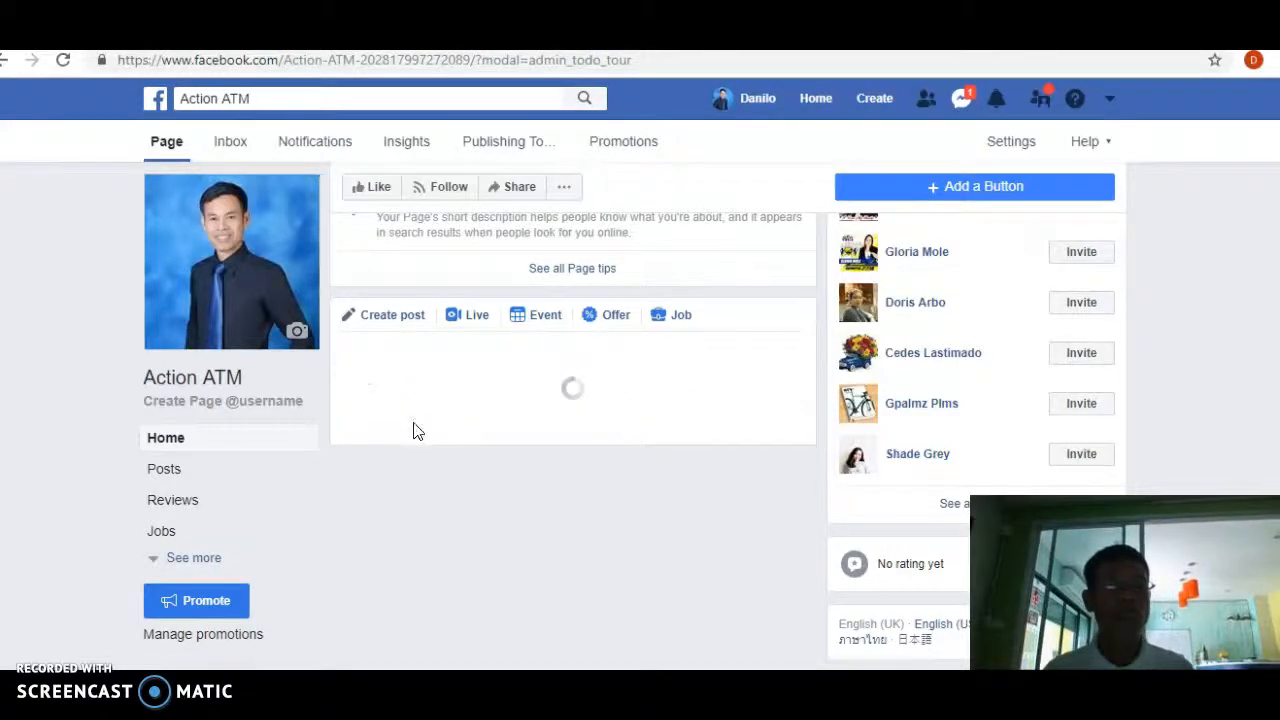
left_click(411, 376)
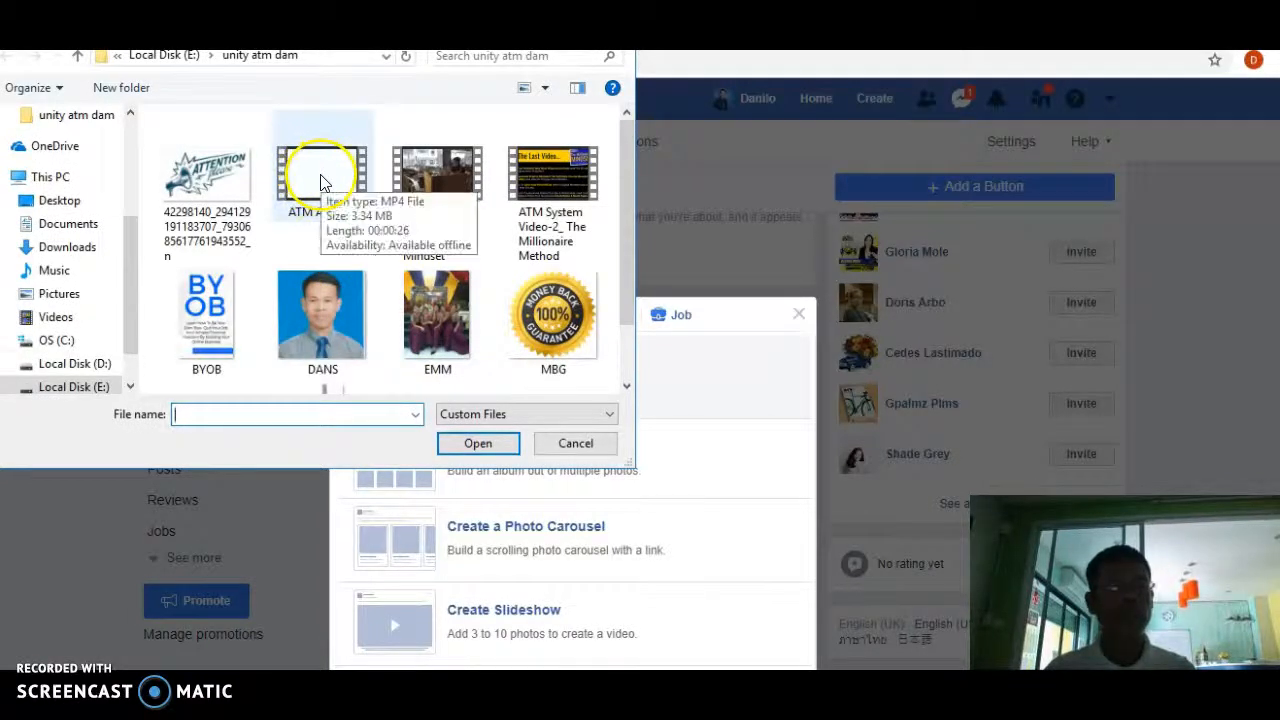
left_click(453, 187)
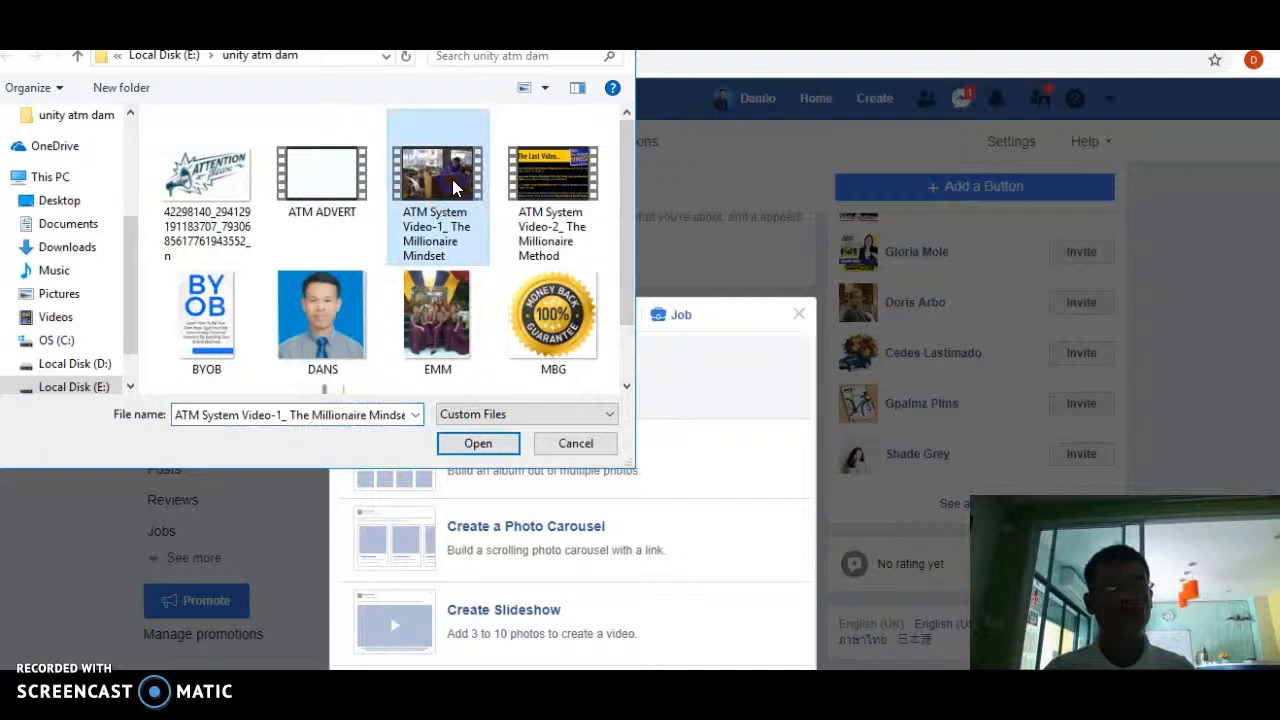
left_click(471, 441)
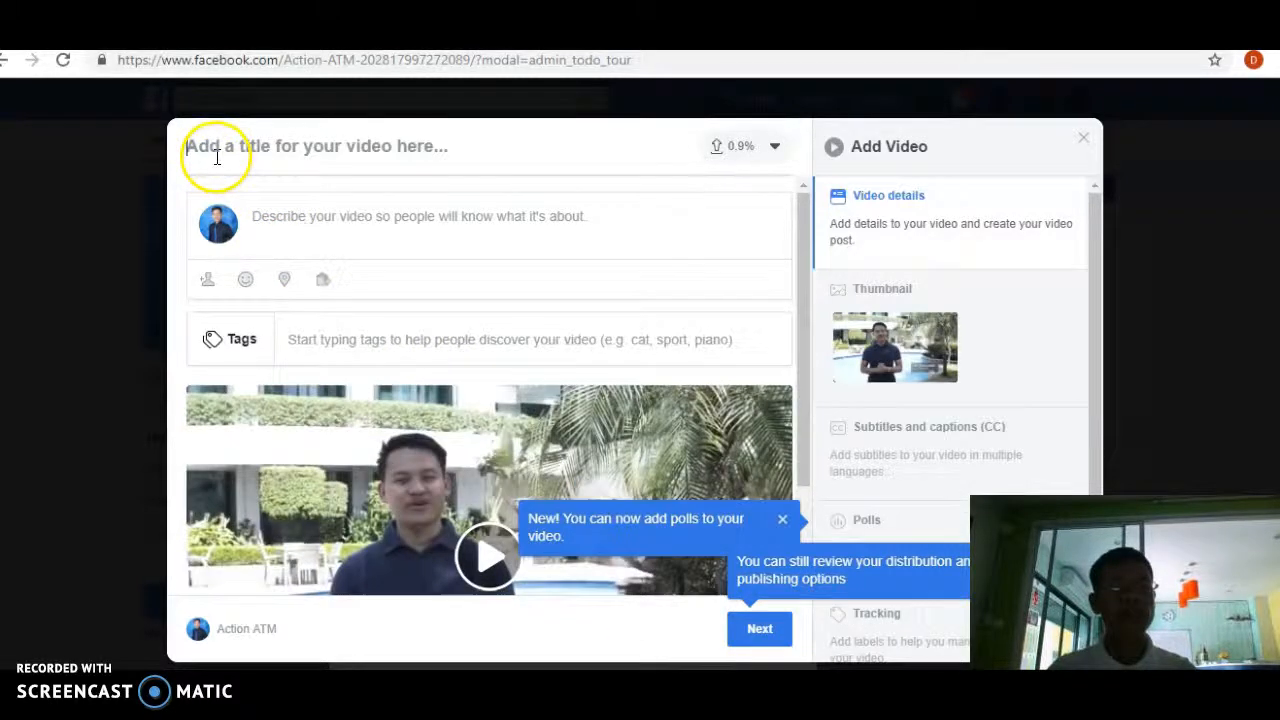
Title the uploaded video "Action ATM" and enter "Millionaire Mindset.." as its description.
type("Action A")
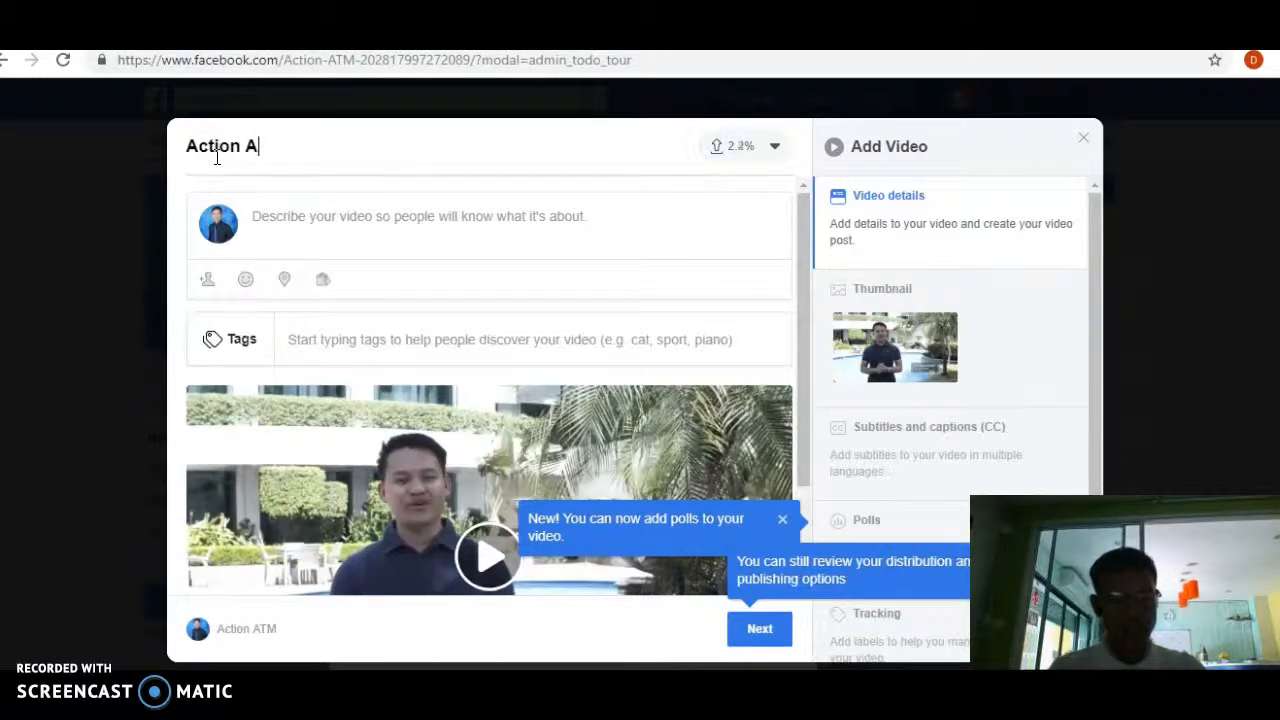
type("TM")
left_click(253, 211)
left_click(267, 215)
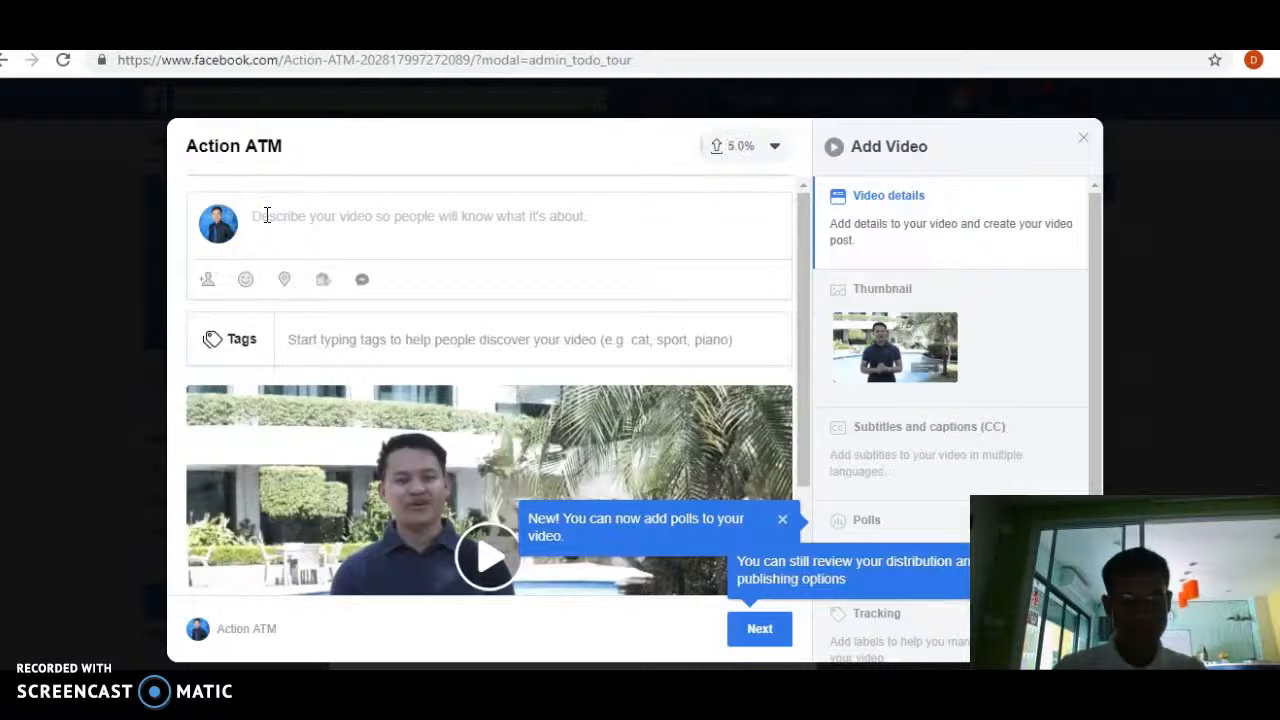
type("Mil")
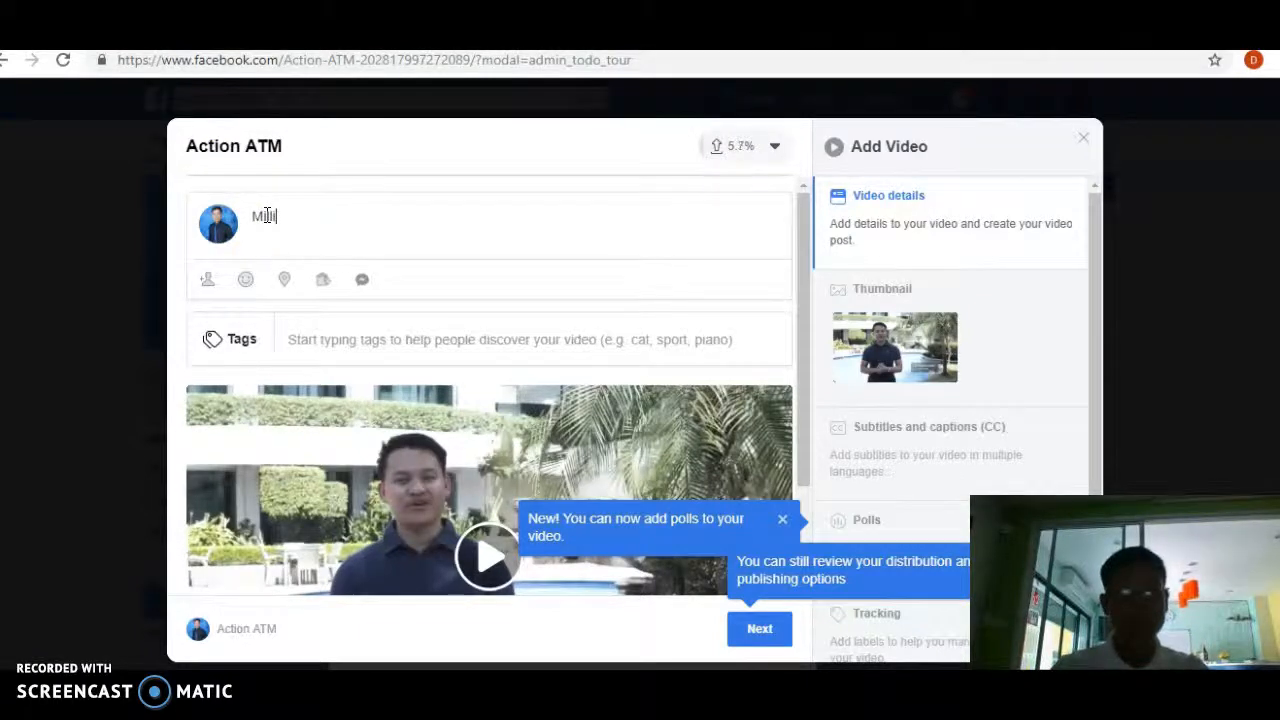
type("liona")
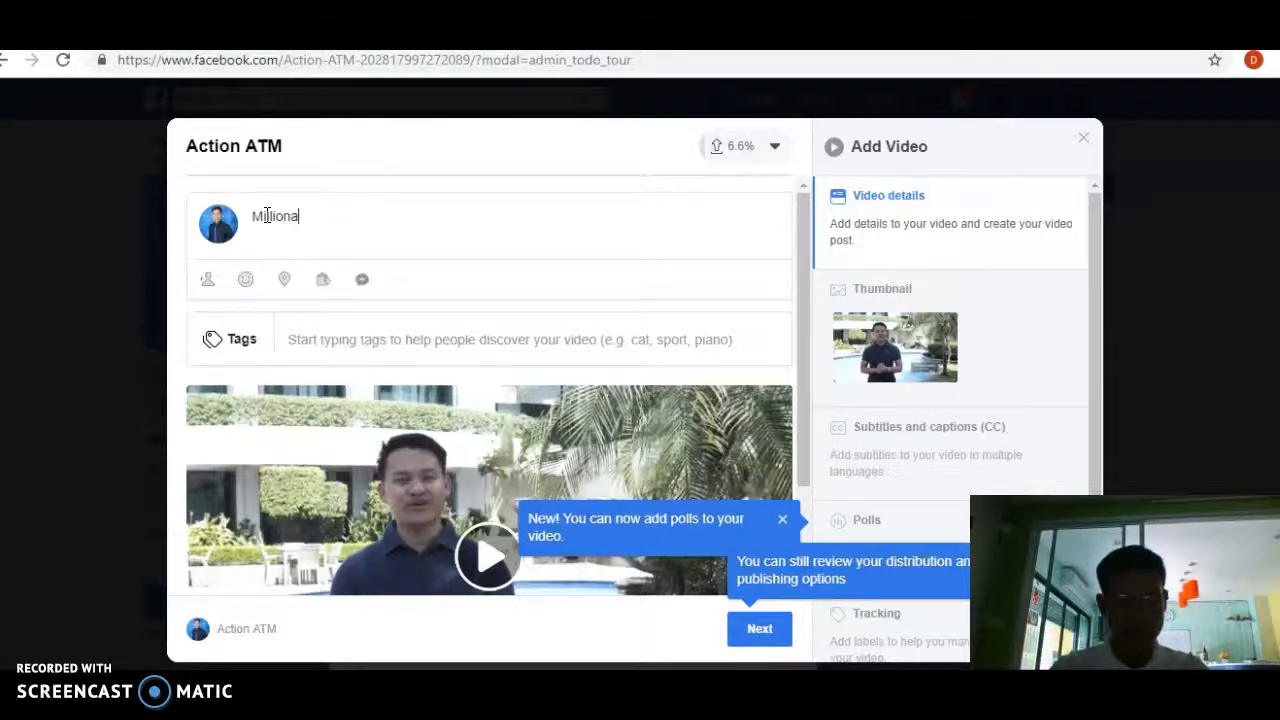
type("ire Mind")
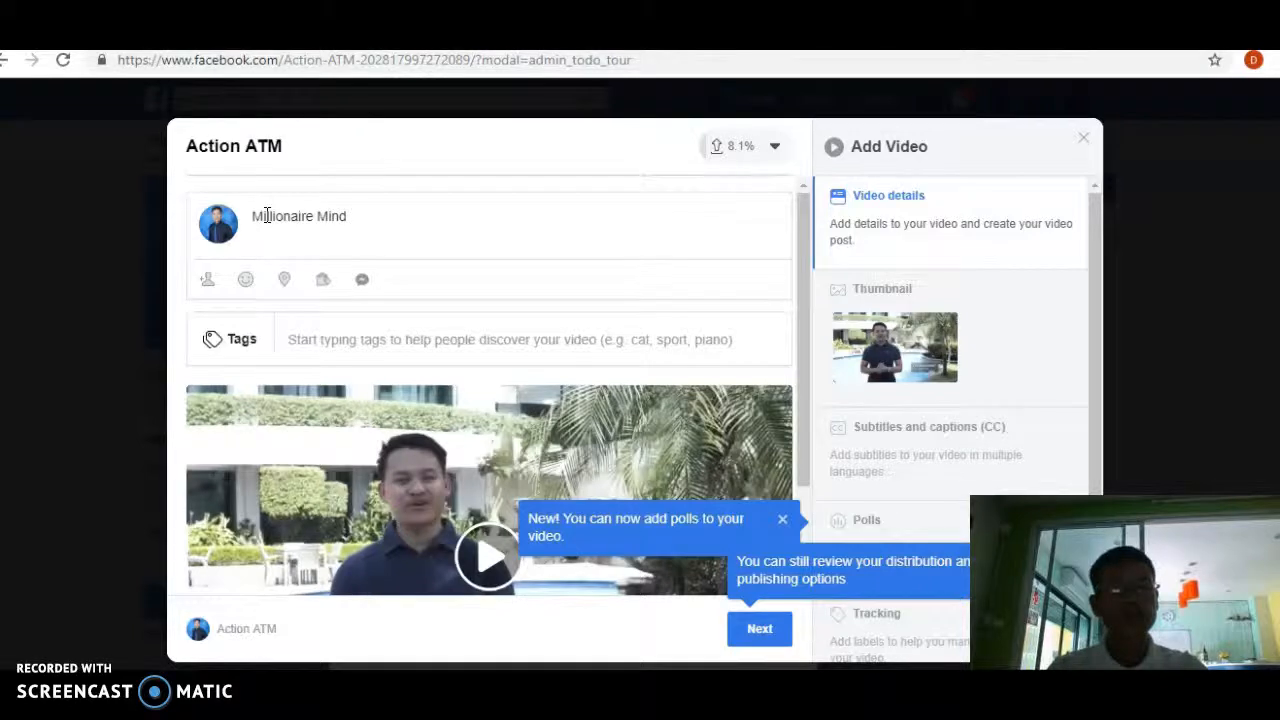
type("set")
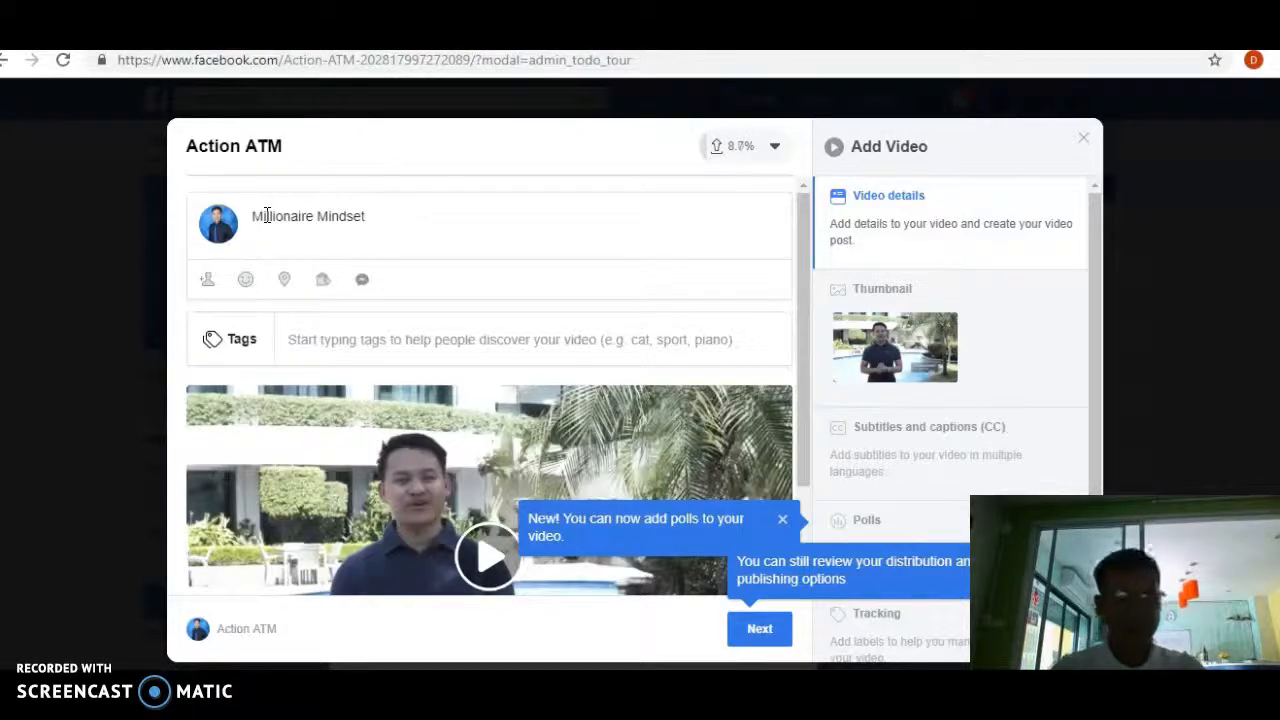
type("..")
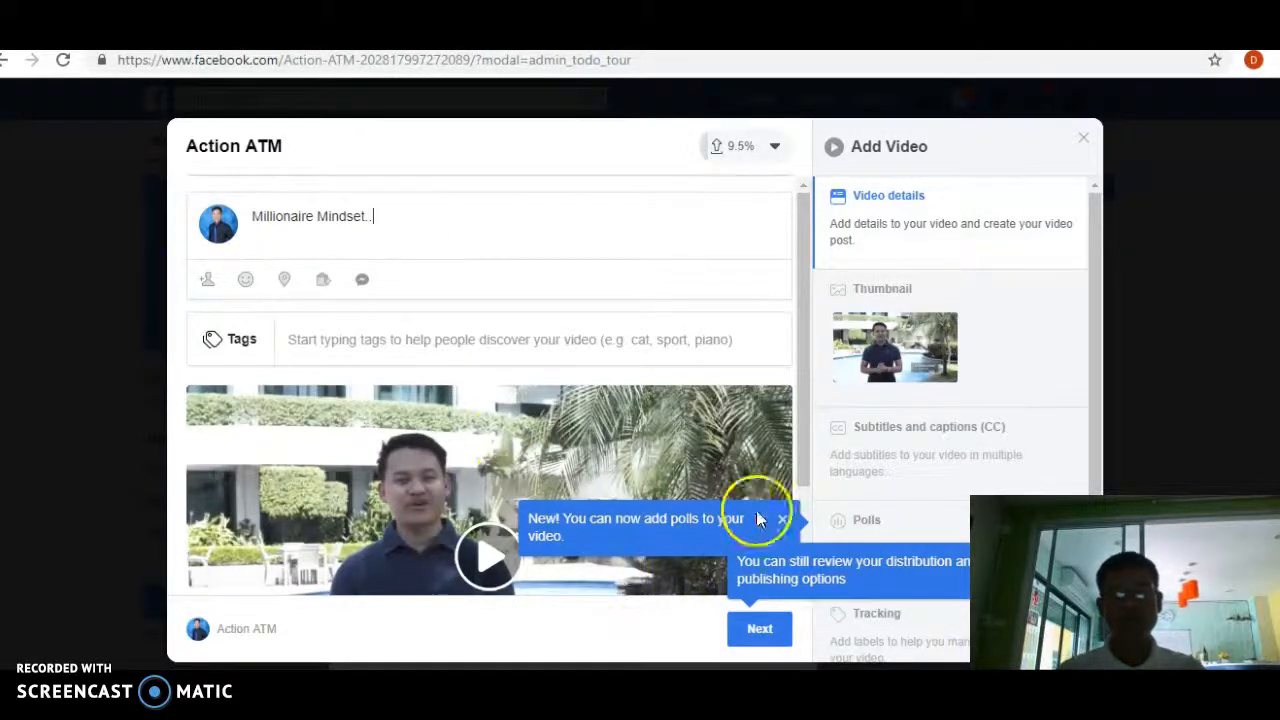
Dismiss the polls tip, check the video post's details and publish it with the Publish now option.
left_click(782, 519)
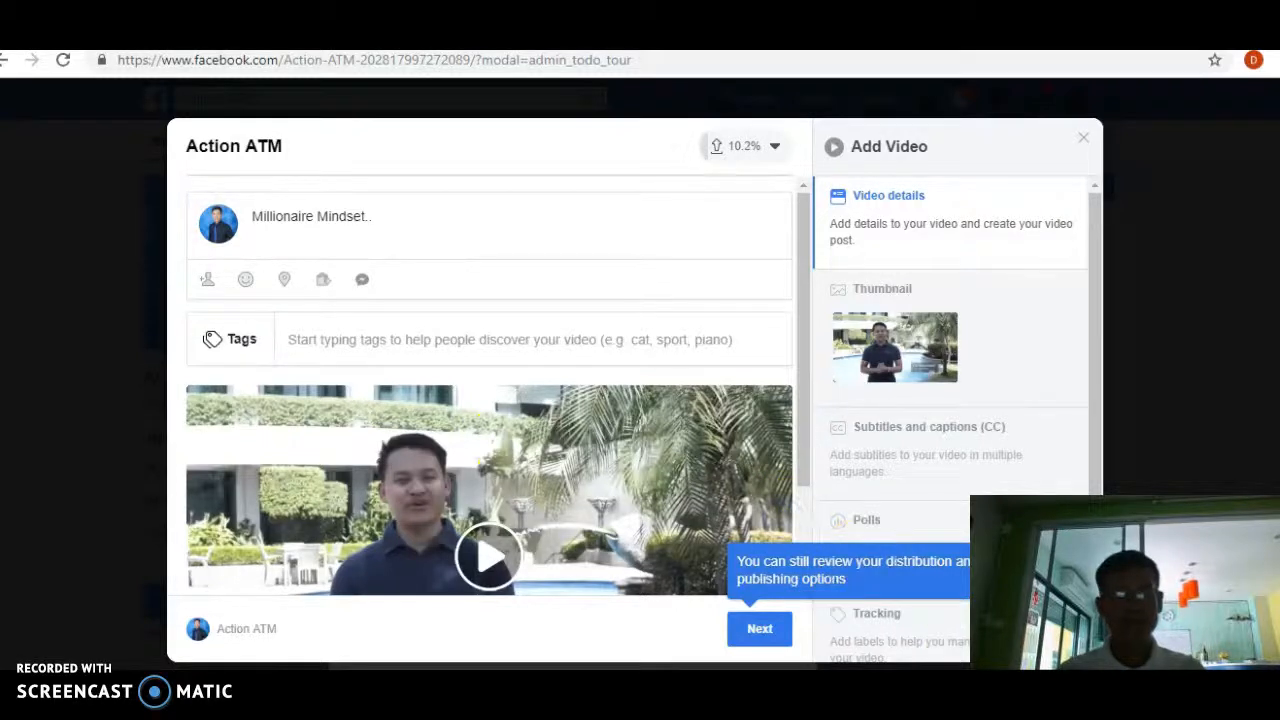
scroll(614, 514, "down", 2)
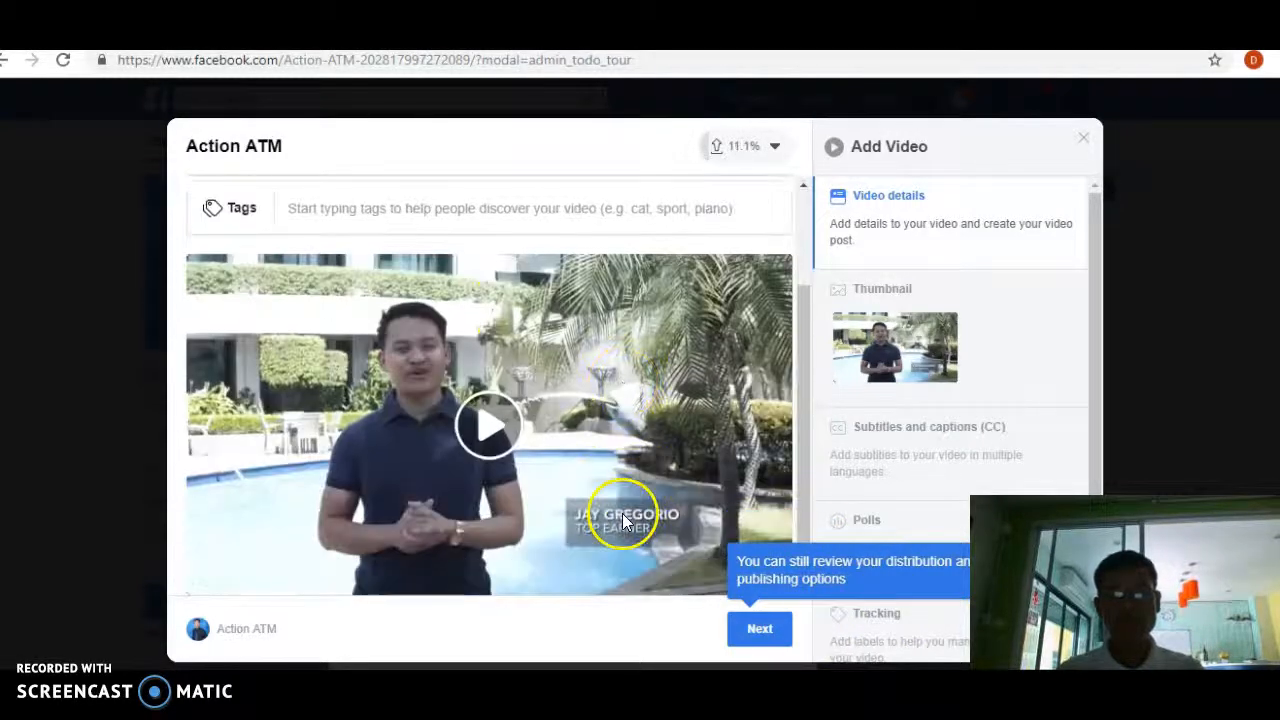
scroll(619, 518, "up", 2)
scroll(619, 518, "down", 2)
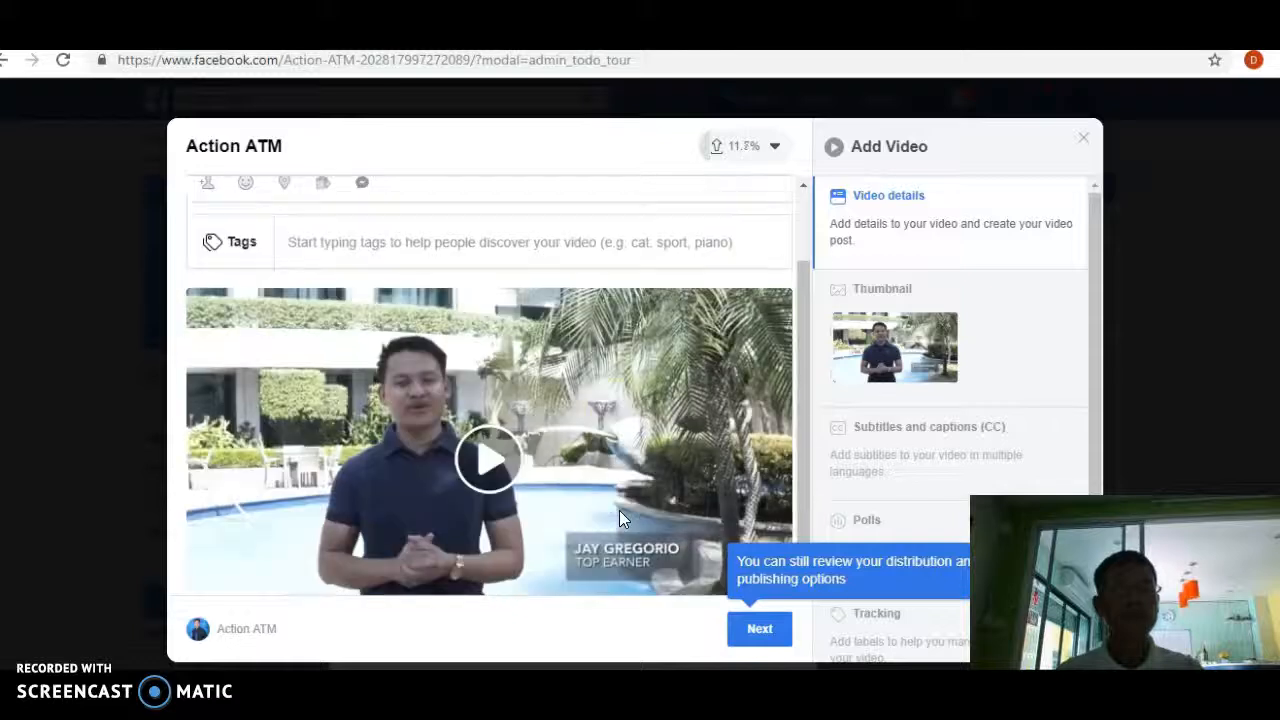
left_click(757, 640)
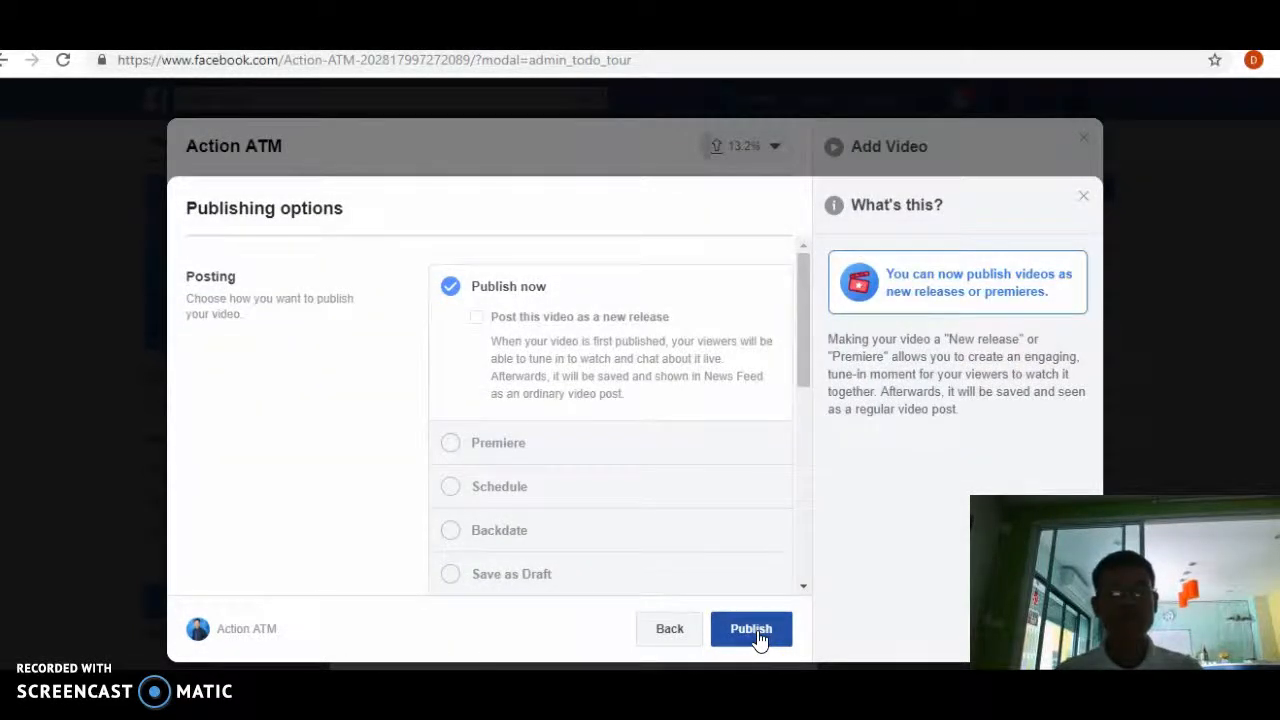
left_click(758, 636)
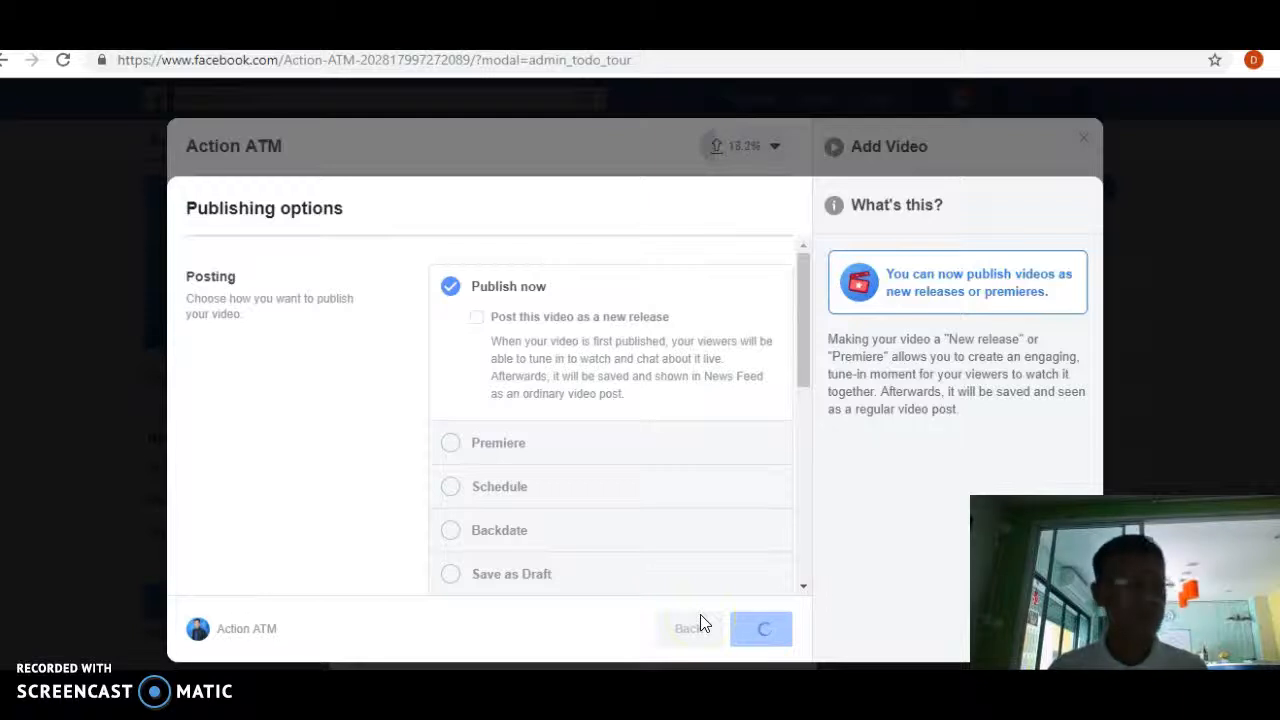
left_click(679, 593)
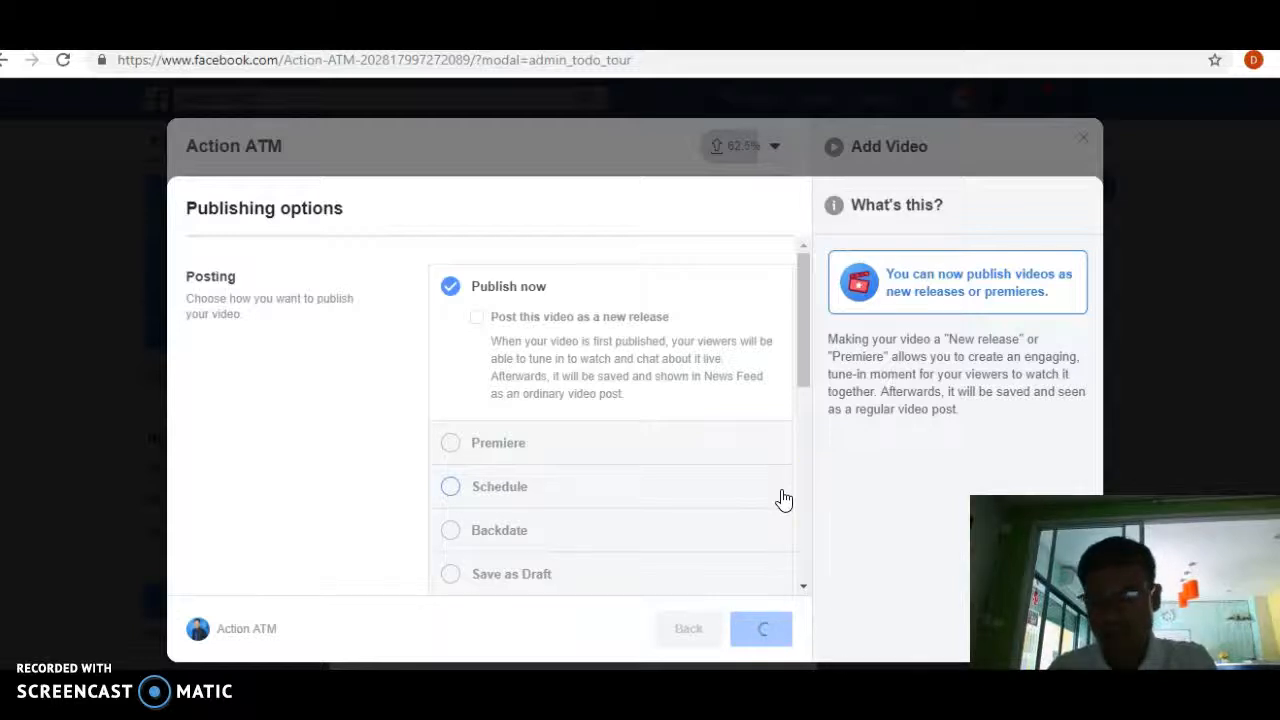
left_click(721, 499)
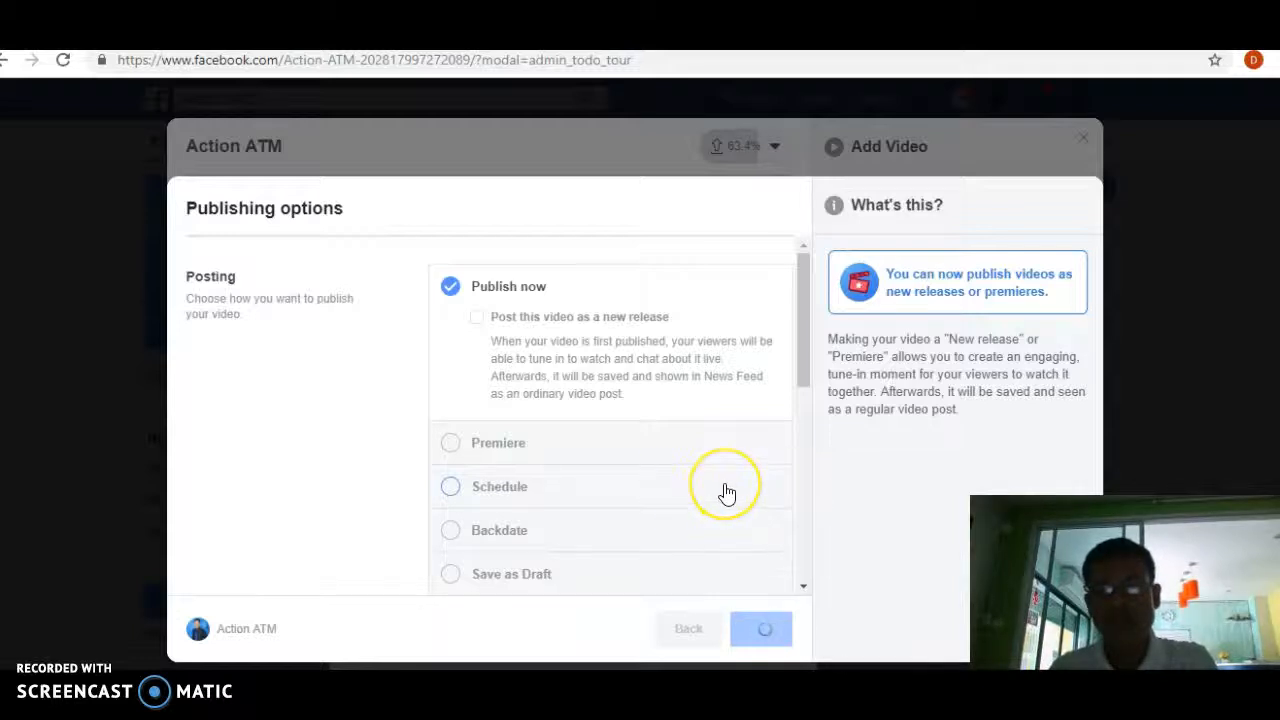